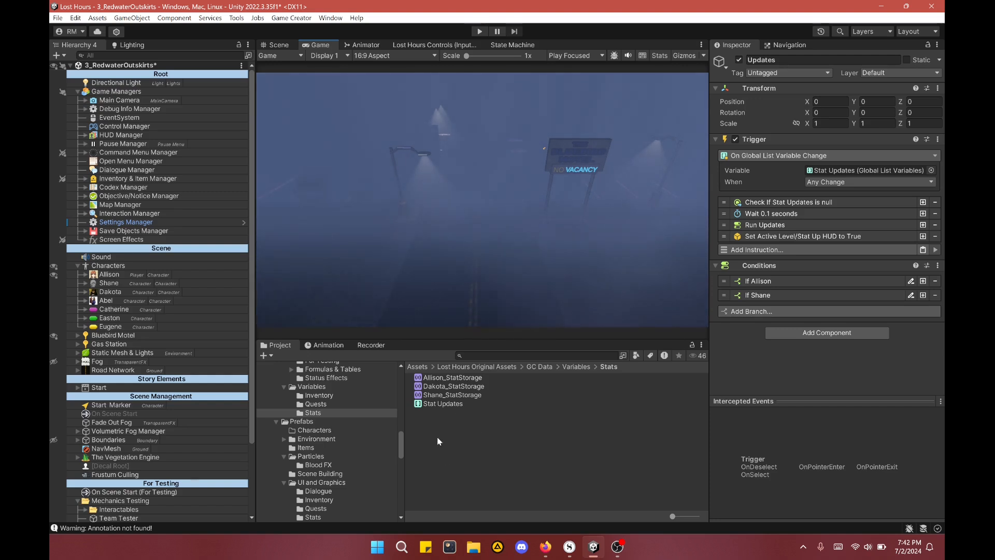
Step: Examine Allison's Character Managers and the child objects of her Stat Manager, and collapse the Characters group again
{"action": "left_click_drag", "start_coordinate": [401, 446], "coordinate": [402, 409]}
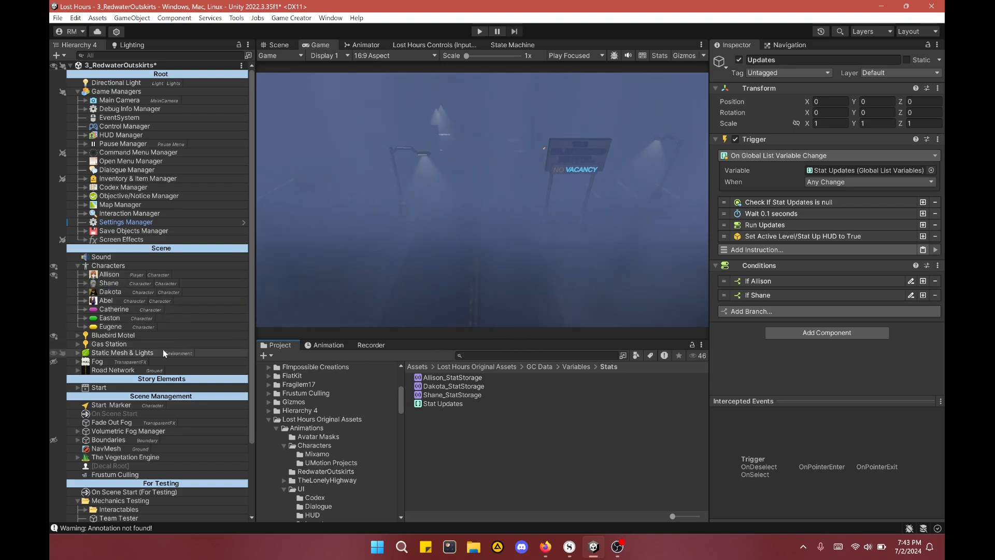
{"action": "left_click", "coordinate": [86, 275]}
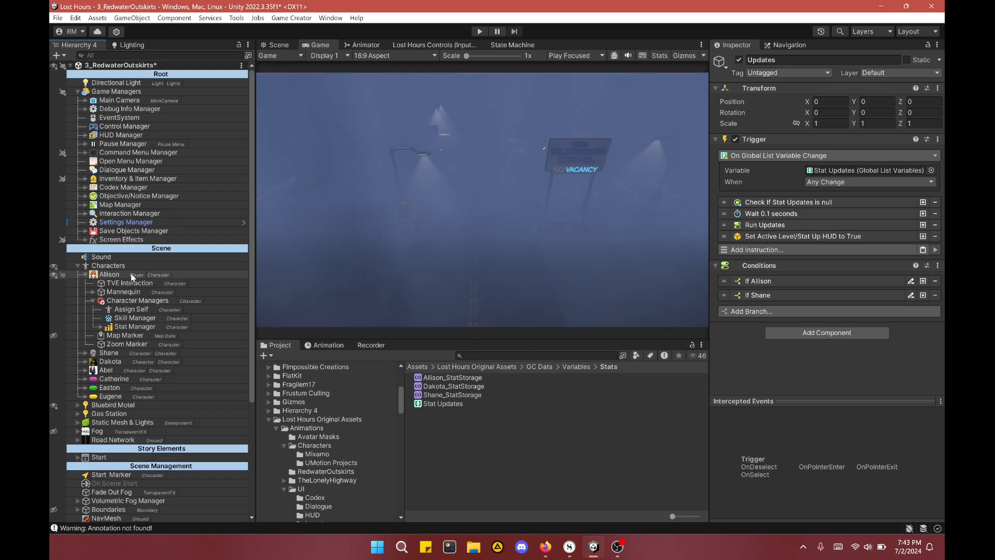
{"action": "left_click", "coordinate": [101, 327]}
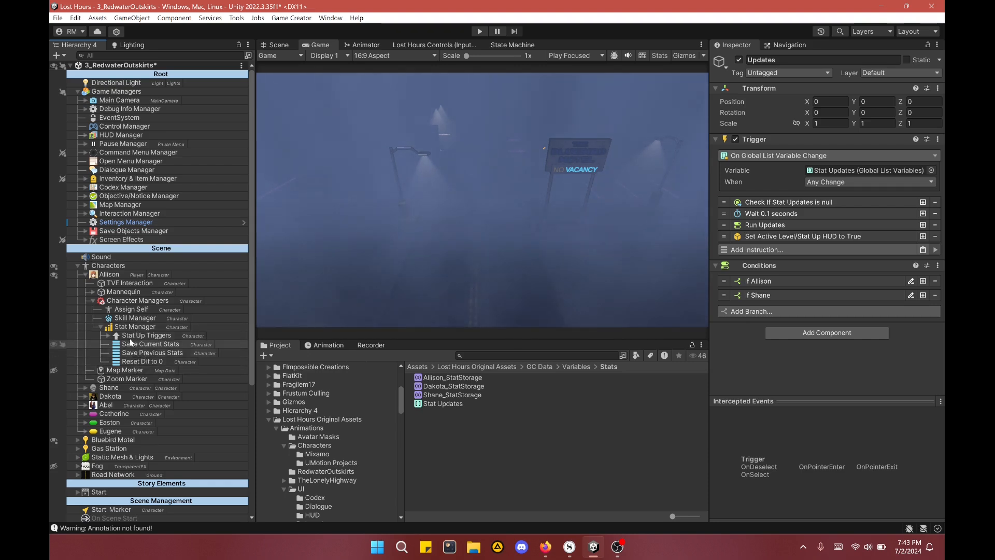
{"action": "left_click", "coordinate": [85, 275]}
{"action": "left_click", "coordinate": [78, 265]}
Step: Show the scene editing view and look closer at the character marker on the road
{"action": "left_click", "coordinate": [278, 45]}
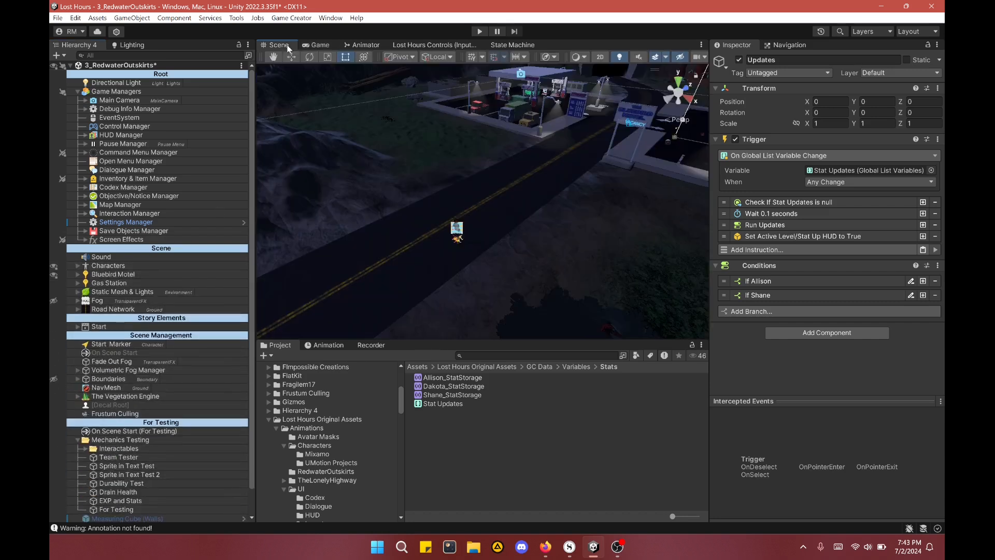
{"action": "scroll", "coordinate": [433, 181], "scroll_direction": "up", "scroll_amount": 5}
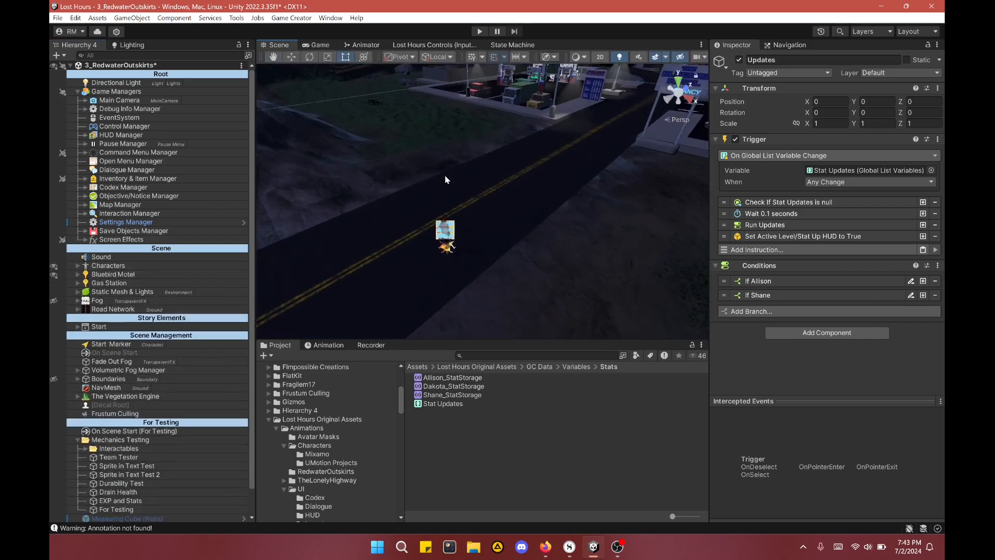
{"action": "scroll", "coordinate": [460, 201], "scroll_direction": "up", "scroll_amount": 2}
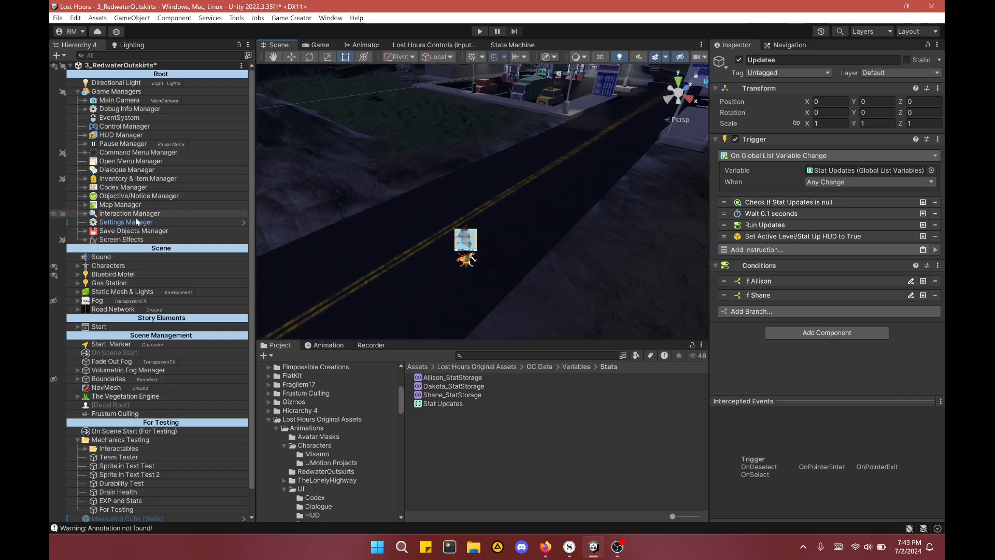
{"action": "middle_click_drag", "start_coordinate": [458, 231], "coordinate": [444, 227]}
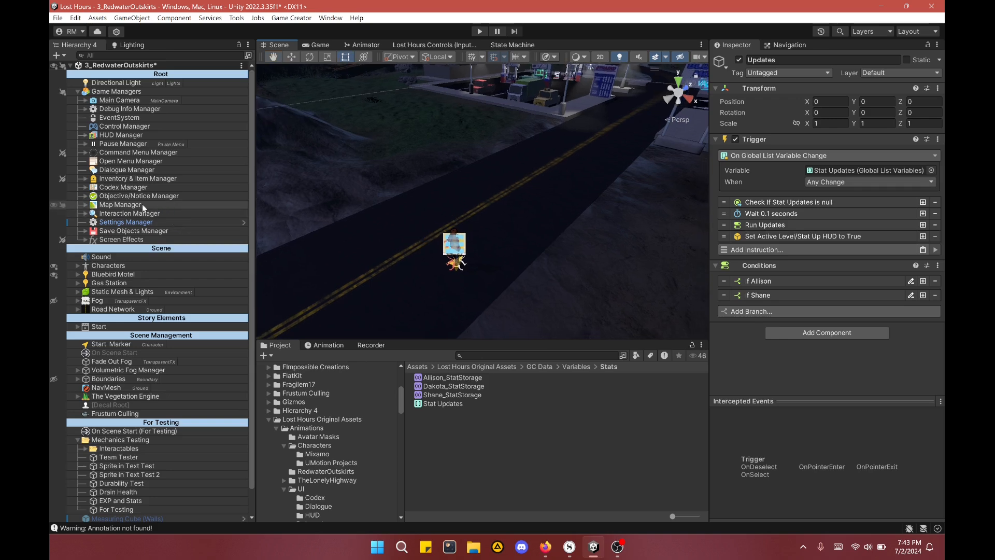
Step: Examine the child objects of the Objective/Notice Manager and the Codex Manager in the hierarchy
{"action": "left_click", "coordinate": [85, 196]}
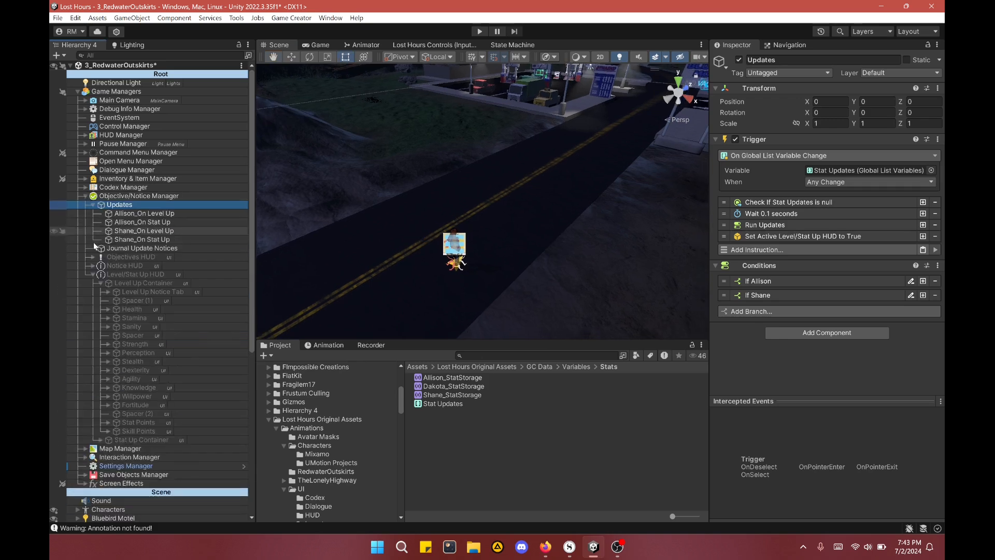
{"action": "left_click", "coordinate": [94, 206]}
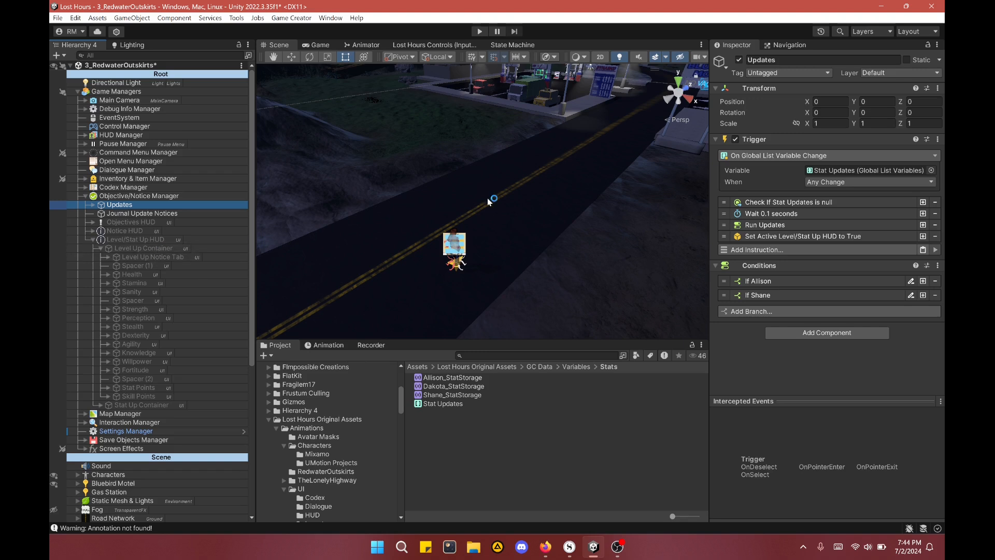
{"action": "left_click", "coordinate": [129, 186]}
{"action": "left_click", "coordinate": [85, 188]}
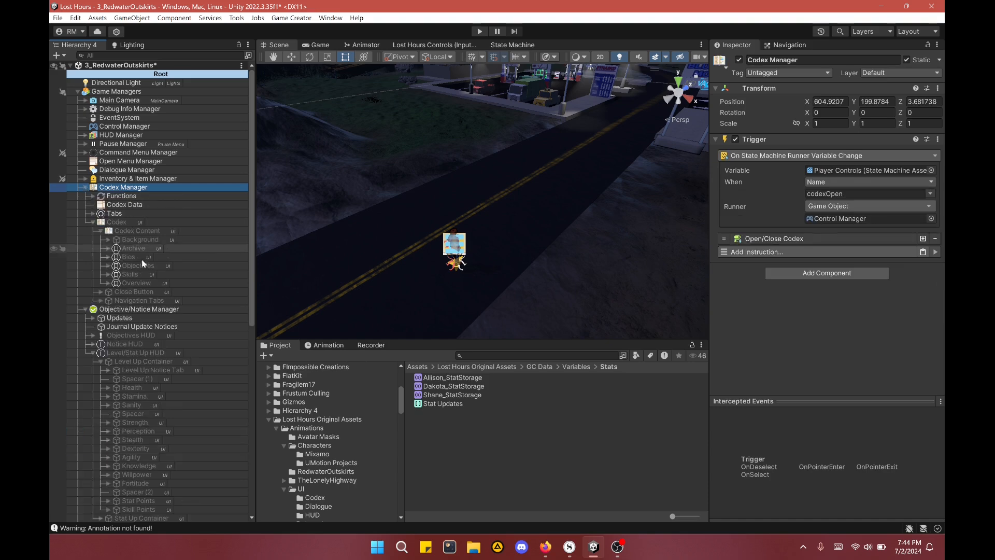
{"action": "left_click", "coordinate": [92, 223]}
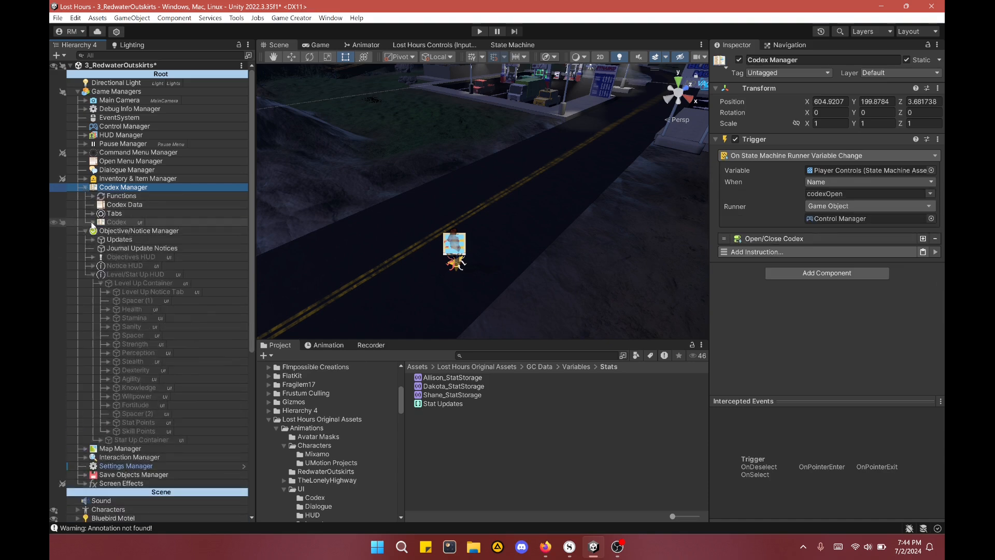
{"action": "left_click", "coordinate": [86, 187]}
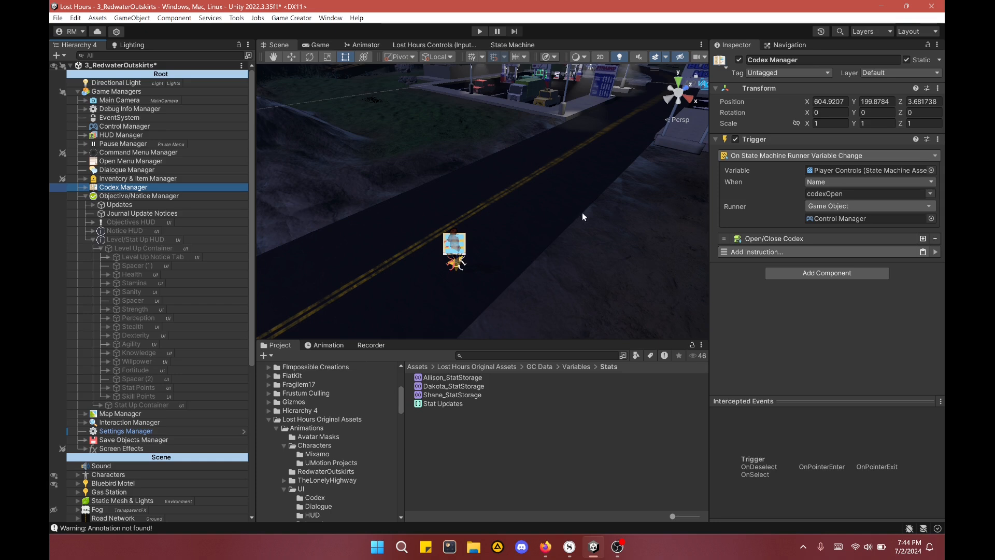
{"action": "middle_click_drag", "start_coordinate": [583, 213], "coordinate": [590, 226]}
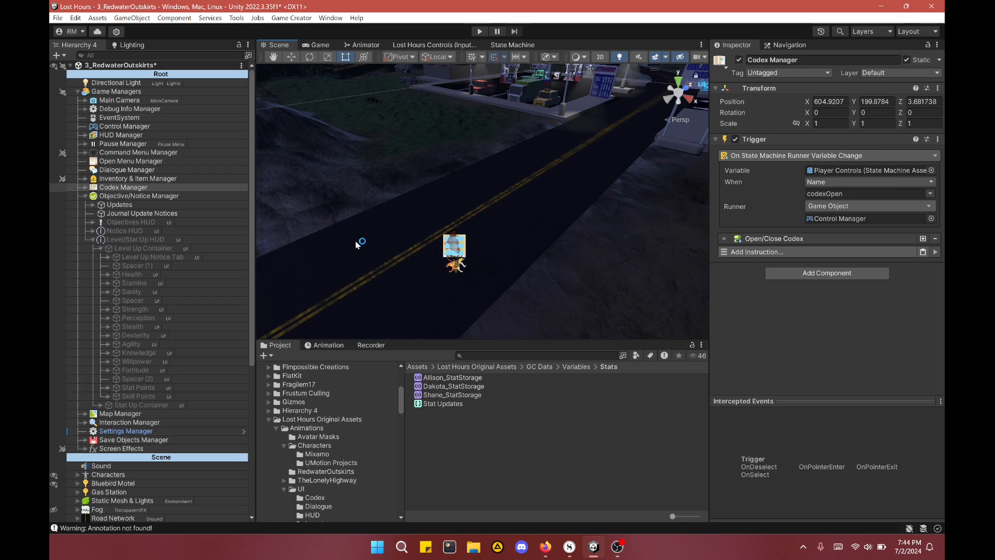
Step: Start play mode and bring the For Testing section of the hierarchy into view
{"action": "left_click", "coordinate": [481, 32]}
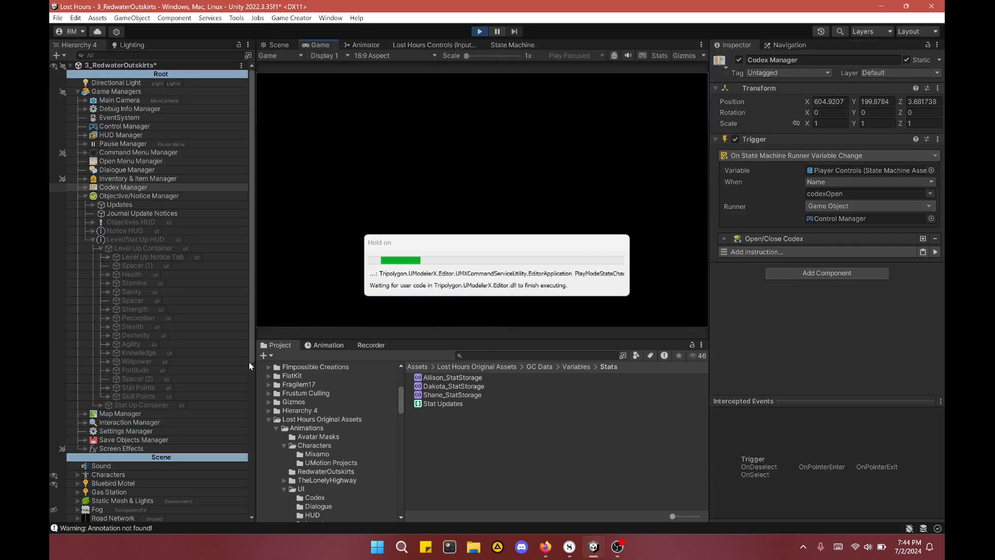
{"action": "left_click_drag", "start_coordinate": [251, 336], "coordinate": [251, 499]}
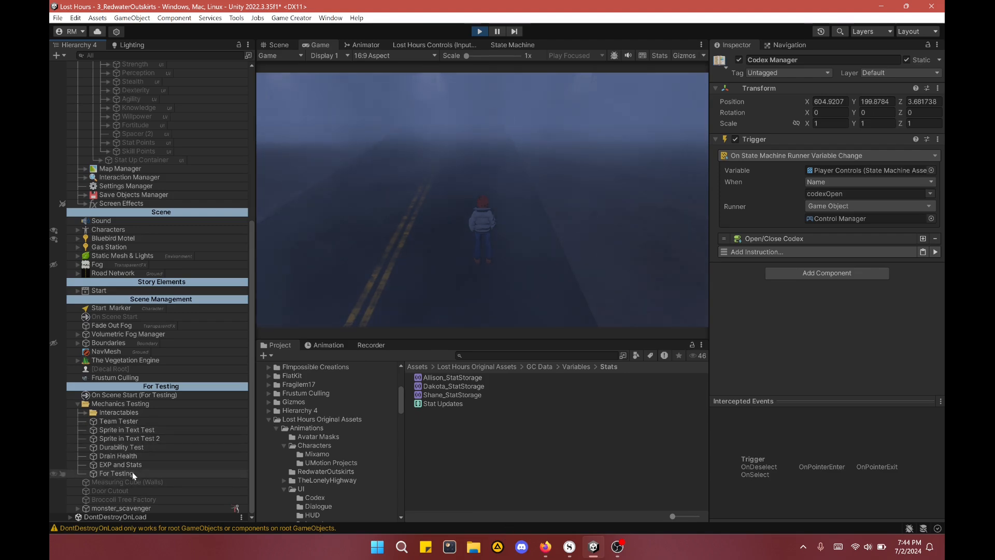
Step: Switch to Firefox, view the quest packages on the Game Creator Hub, and return to Unity
{"action": "left_click", "coordinate": [545, 547]}
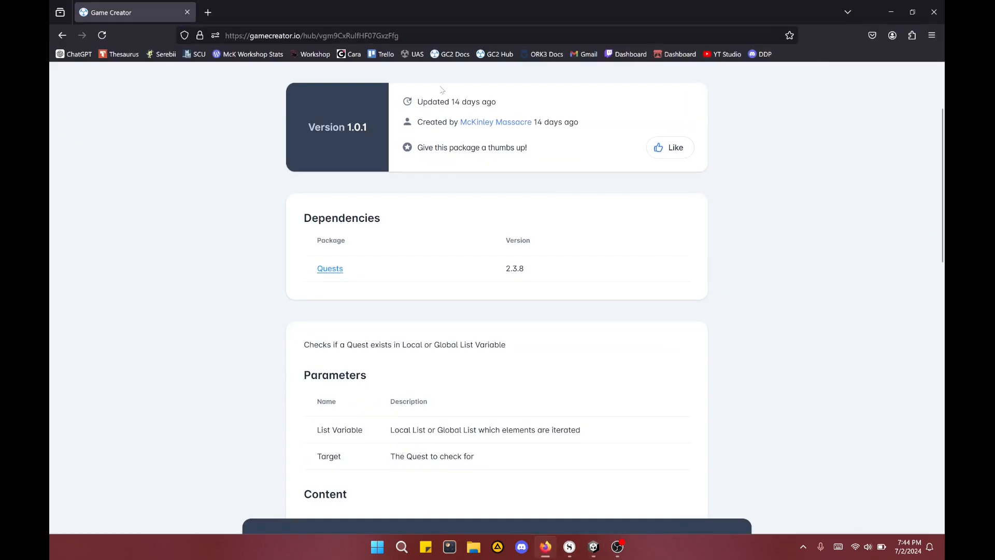
{"action": "scroll", "coordinate": [255, 150], "scroll_direction": "up", "scroll_amount": 3}
{"action": "left_click", "coordinate": [62, 34]}
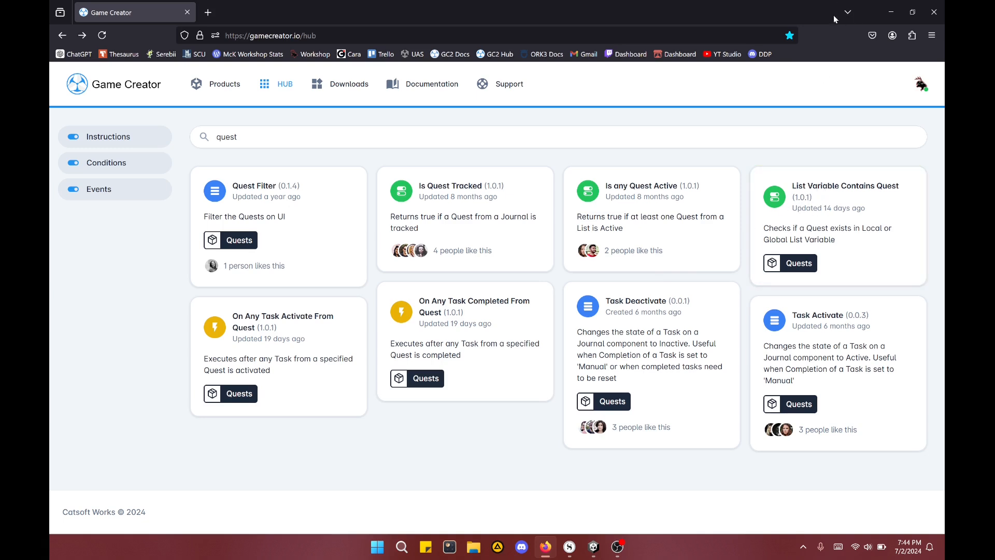
{"action": "left_click", "coordinate": [891, 12]}
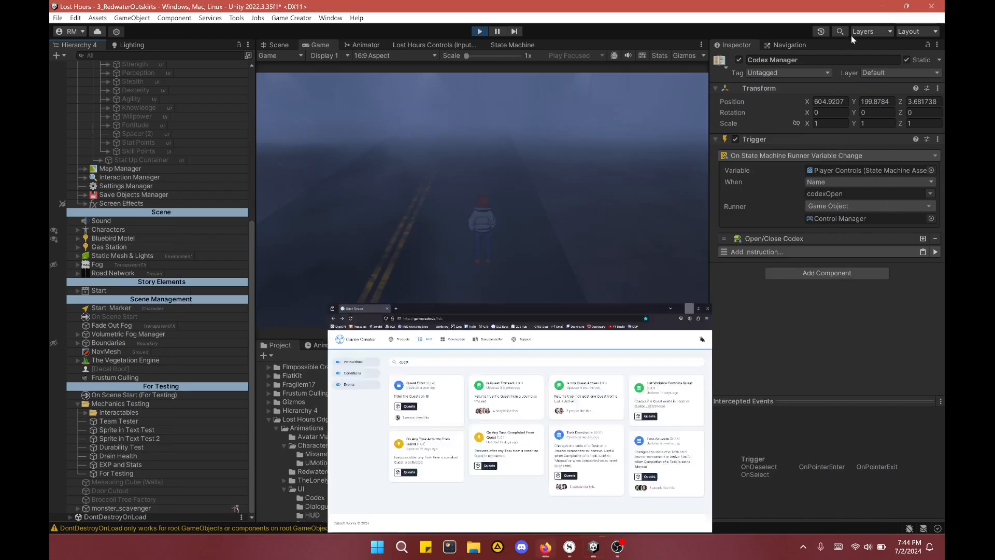
Step: Collapse the Level/Stat Up HUD and inspect the On Quest Activate trigger of the Objective/Notice Manager
{"action": "scroll", "coordinate": [145, 218], "scroll_direction": "up", "scroll_amount": 6}
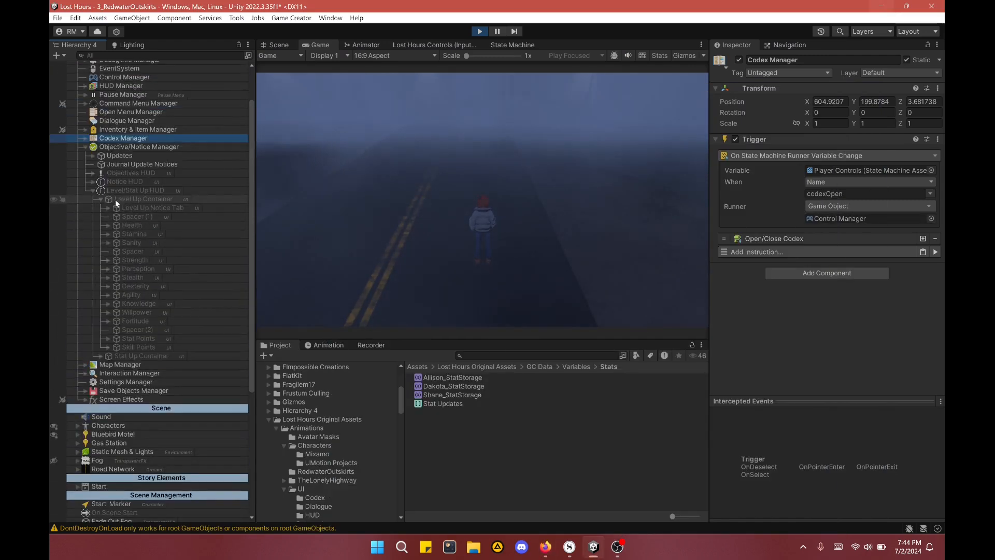
{"action": "left_click", "coordinate": [93, 191]}
{"action": "left_click", "coordinate": [137, 147]}
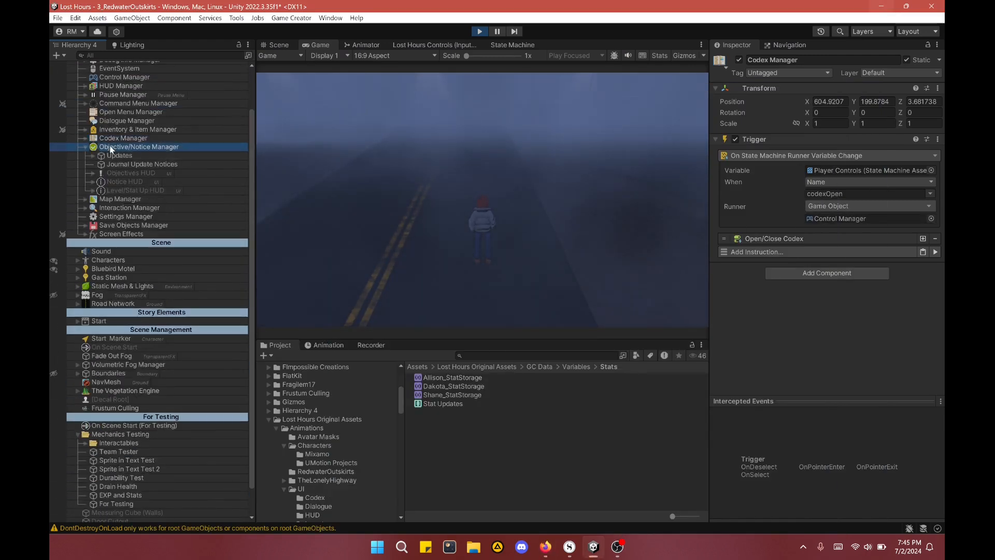
{"action": "scroll", "coordinate": [801, 248], "scroll_direction": "down", "scroll_amount": 3}
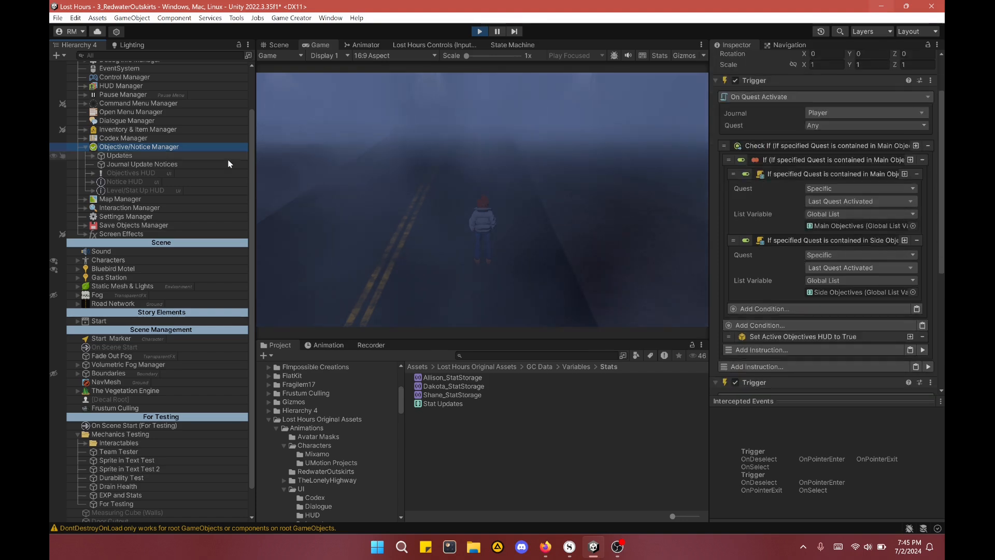
Step: Review the filter options of the Quest List UI component on the Objectives HUD without changing the filter
{"action": "left_click", "coordinate": [119, 174]}
{"action": "left_click", "coordinate": [827, 263]}
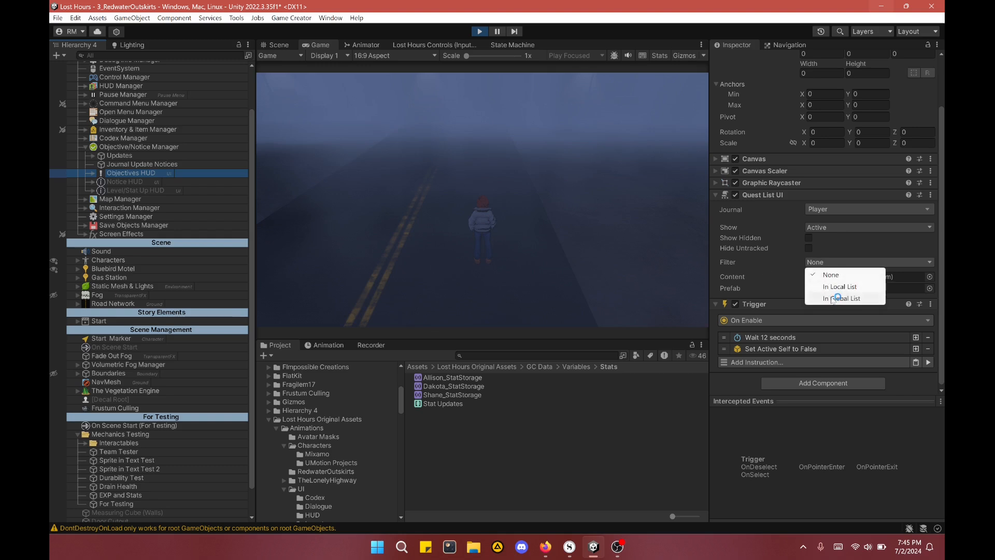
{"action": "left_click", "coordinate": [792, 266]}
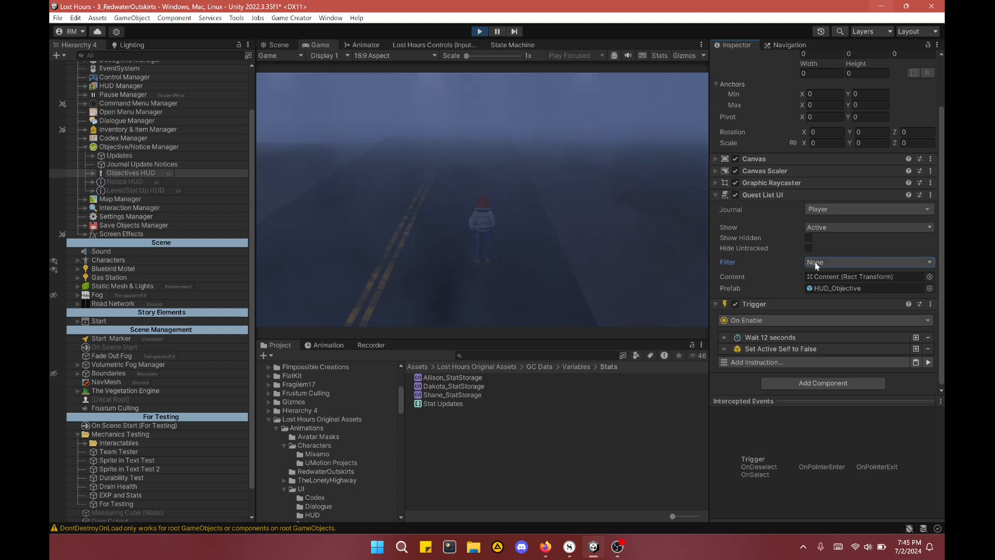
{"action": "left_click", "coordinate": [815, 266]}
{"action": "left_click", "coordinate": [792, 263]}
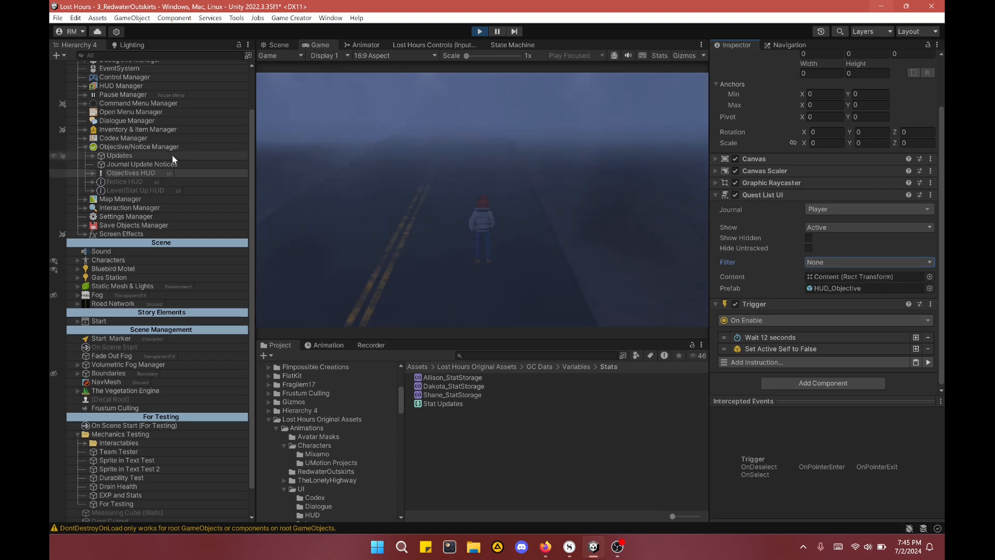
Step: Check the Main and Side Objectives conditions in the Objective/Notice Manager's On Quest Activate trigger and collapse their details
{"action": "left_click", "coordinate": [124, 148]}
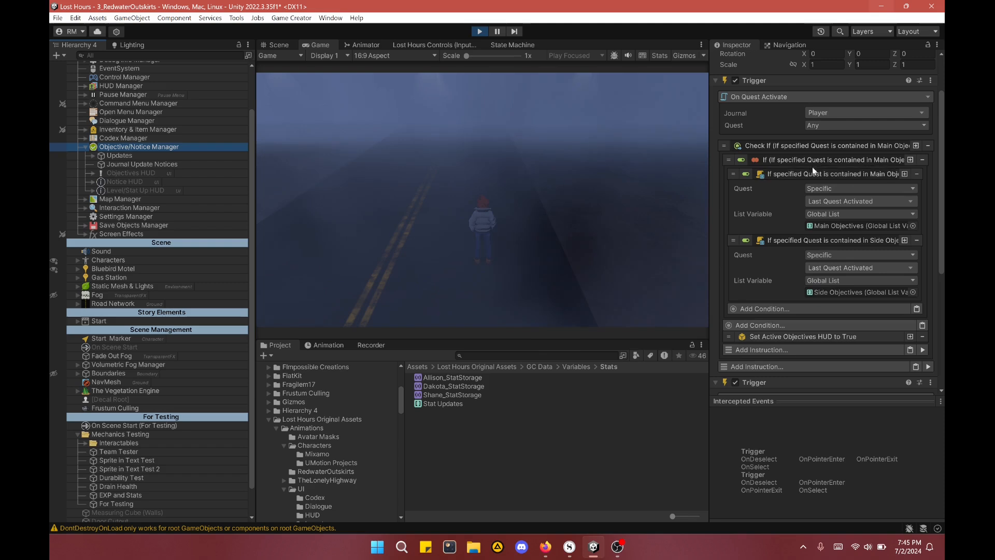
{"action": "left_click", "coordinate": [783, 174]}
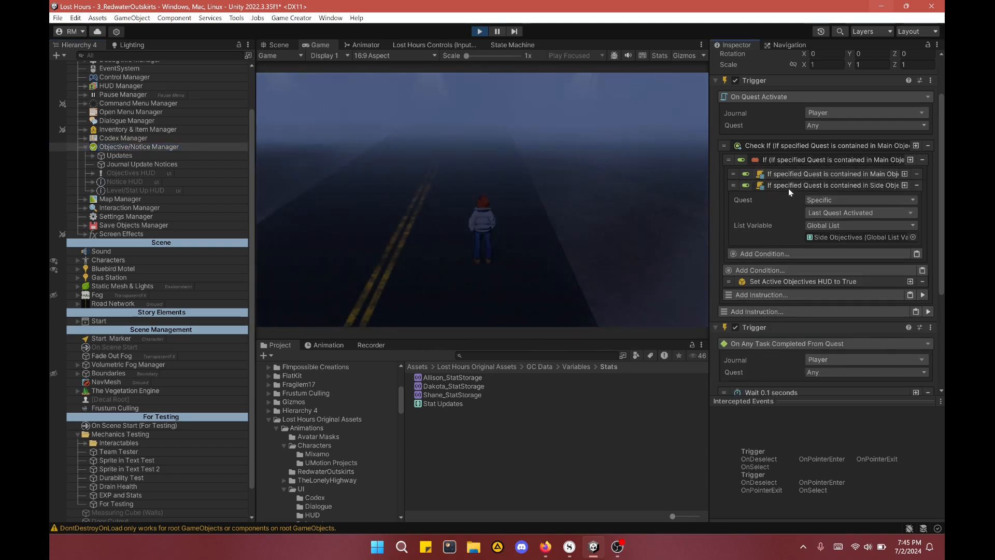
{"action": "left_click", "coordinate": [789, 186]}
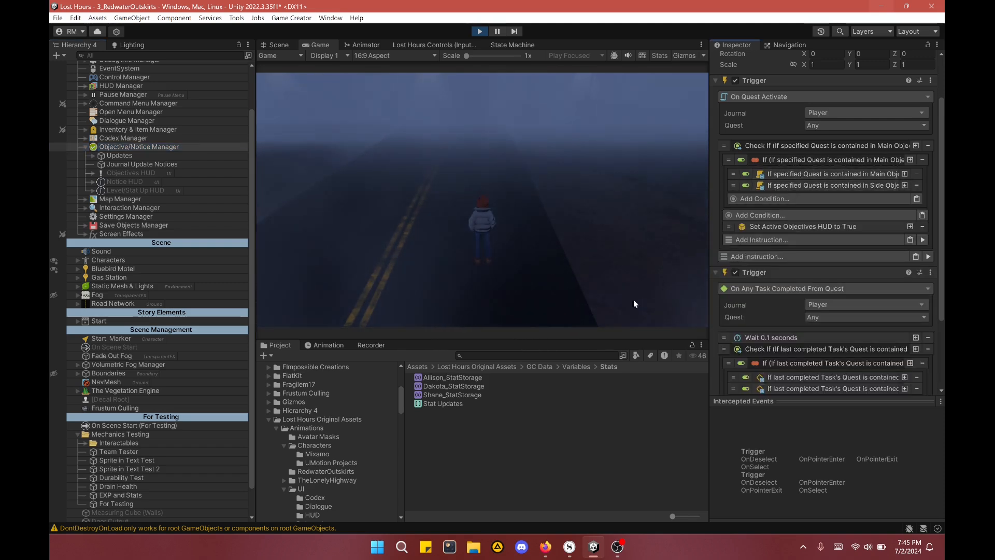
Step: Locate the Side Objectives list used by the condition and compare the contents of the Side Objectives and Main Objectives lists
{"action": "left_click", "coordinate": [812, 183]}
{"action": "left_click", "coordinate": [856, 237]}
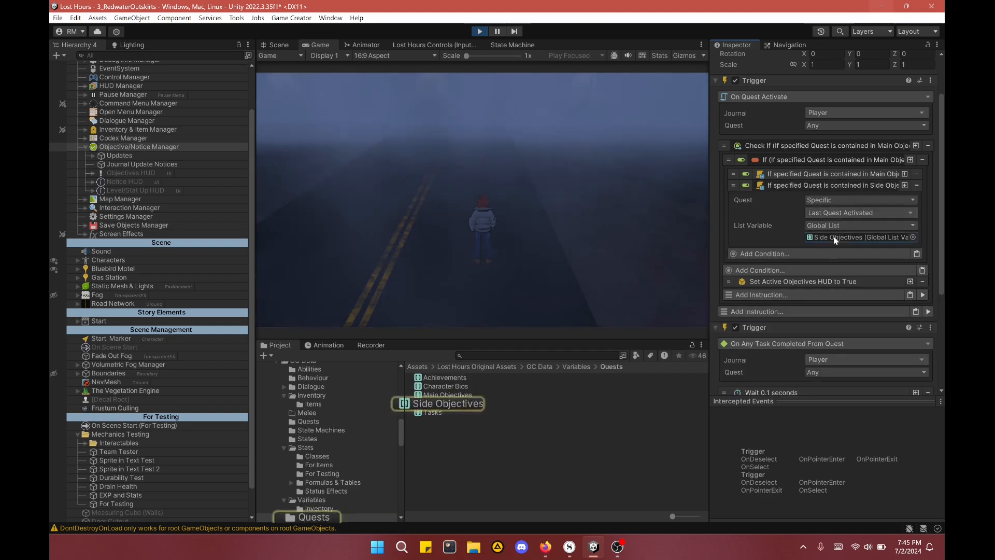
{"action": "left_click", "coordinate": [452, 394]}
{"action": "left_click", "coordinate": [449, 404]}
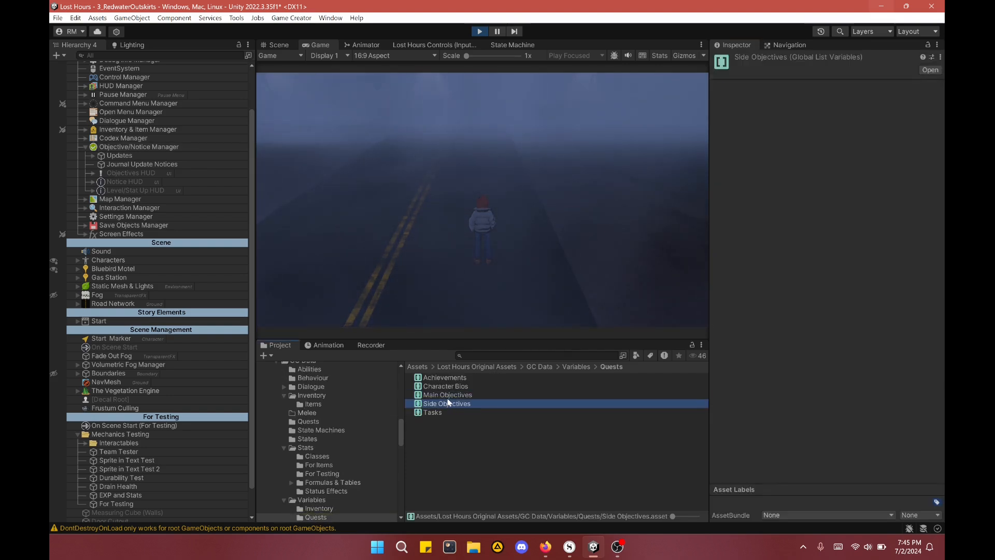
{"action": "left_click", "coordinate": [448, 395]}
{"action": "left_click", "coordinate": [448, 403]}
{"action": "left_click", "coordinate": [447, 396]}
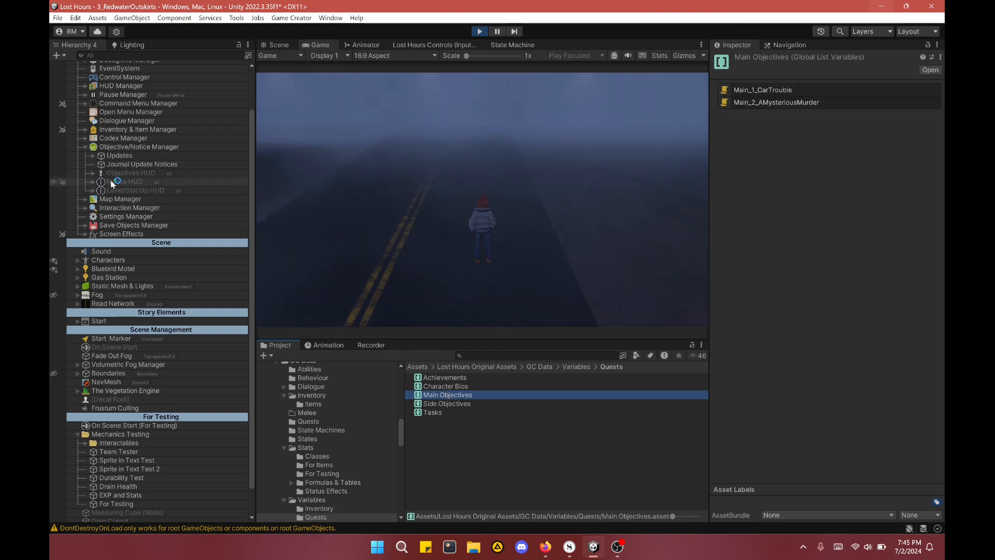
Step: Run the Activate Main_1_CarTrouble action on the For Testing object to test the objective notice in the game
{"action": "scroll", "coordinate": [122, 165], "scroll_direction": "down", "scroll_amount": 3}
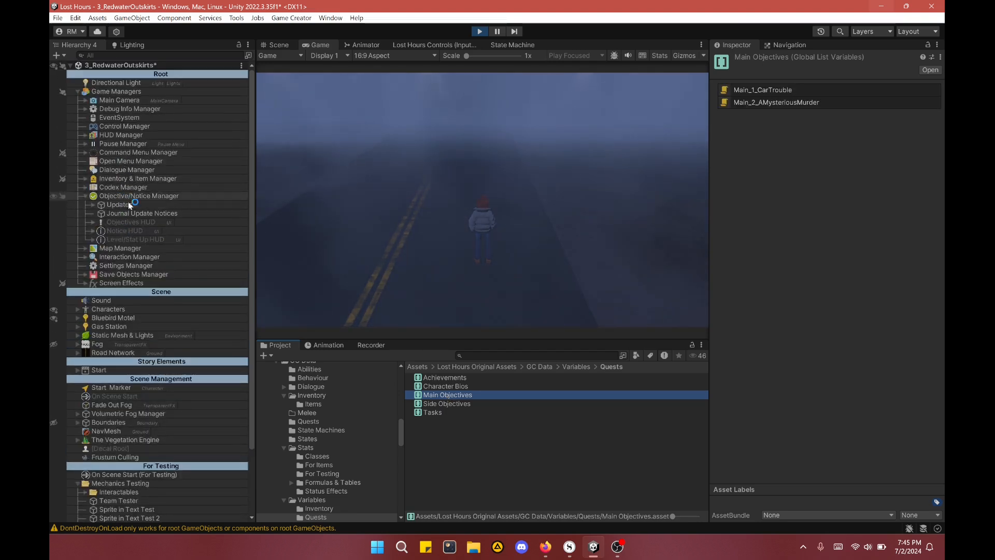
{"action": "left_click", "coordinate": [127, 465]}
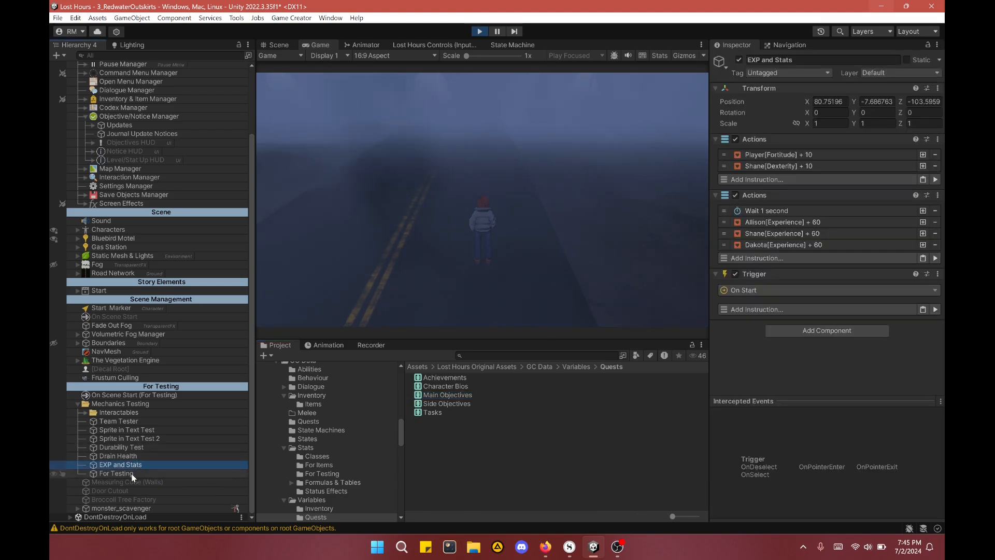
{"action": "left_click", "coordinate": [122, 473]}
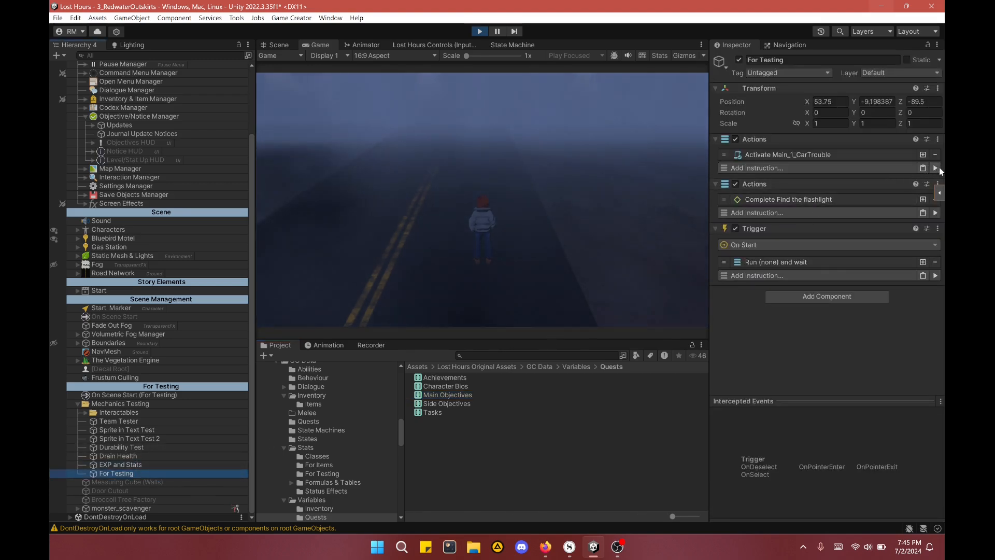
{"action": "left_click", "coordinate": [936, 168]}
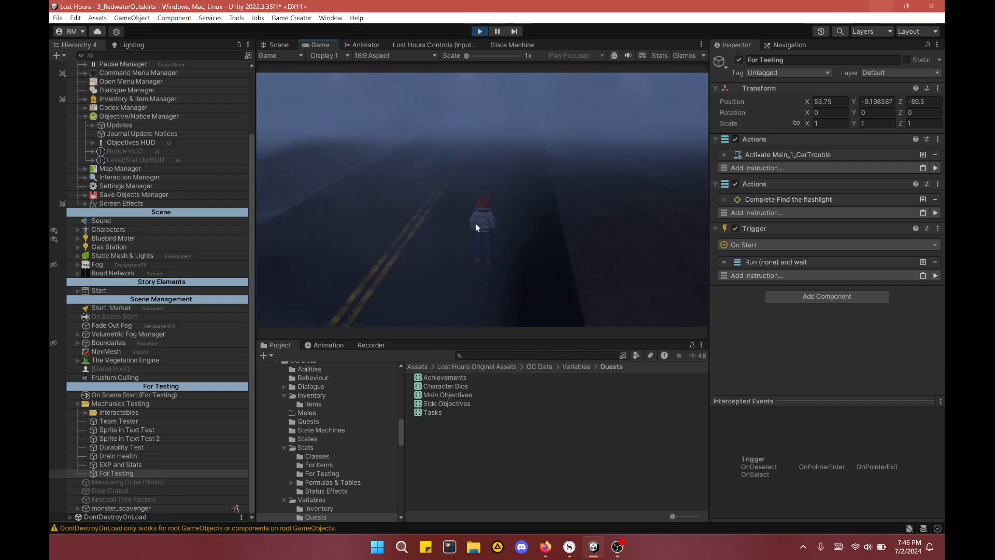
{"action": "scroll", "coordinate": [124, 228], "scroll_direction": "up", "scroll_amount": 4}
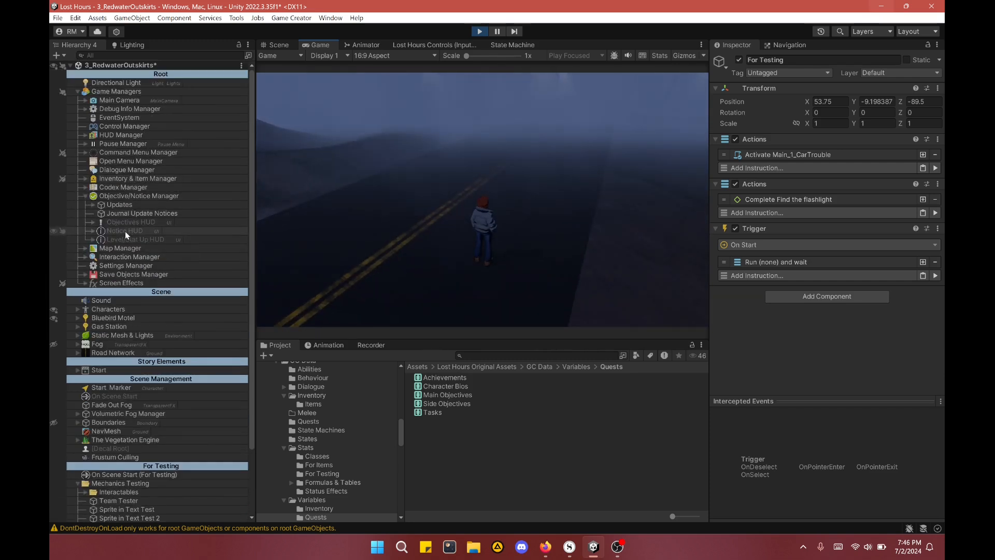
Step: Pause the running game, frame the Notice HUD in the scene and reveal its child objects
{"action": "left_click", "coordinate": [498, 31]}
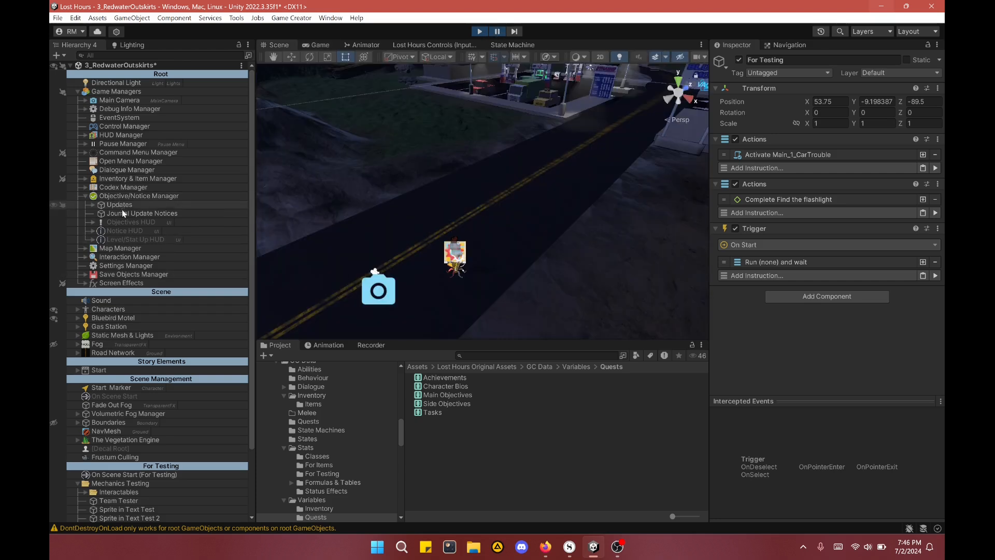
{"action": "double_click", "coordinate": [124, 231]}
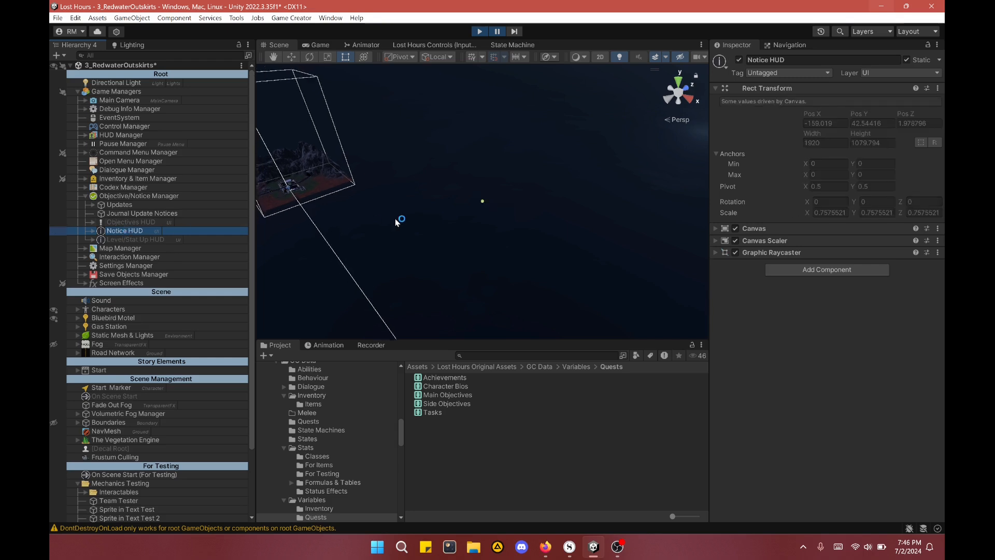
{"action": "left_click_drag", "start_coordinate": [417, 227], "coordinate": [482, 168], "text": "alt"}
{"action": "scroll", "coordinate": [501, 200], "scroll_direction": "down", "scroll_amount": 10}
{"action": "left_click", "coordinate": [92, 231]}
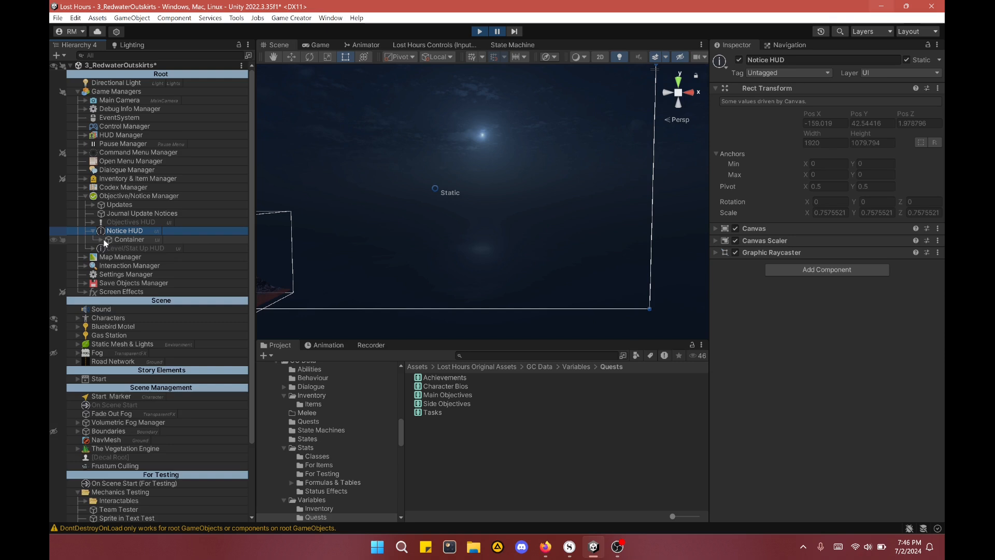
Step: Inspect the Codex Updated Notice Panel inside the Notice HUD's Container, including its On Enable trigger, and collapse the Objective/Notice Manager
{"action": "left_click", "coordinate": [103, 240]}
{"action": "left_click", "coordinate": [150, 248]}
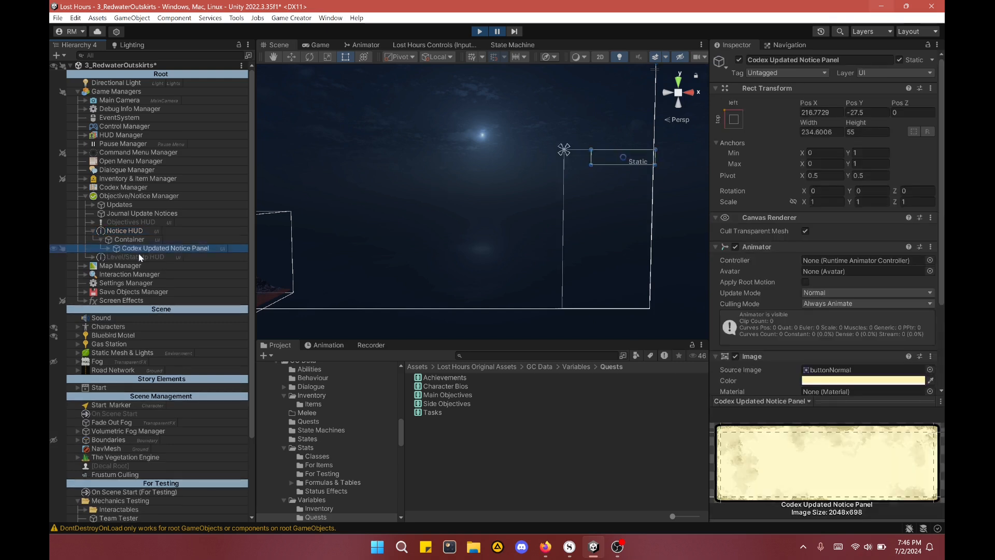
{"action": "left_click", "coordinate": [108, 249]}
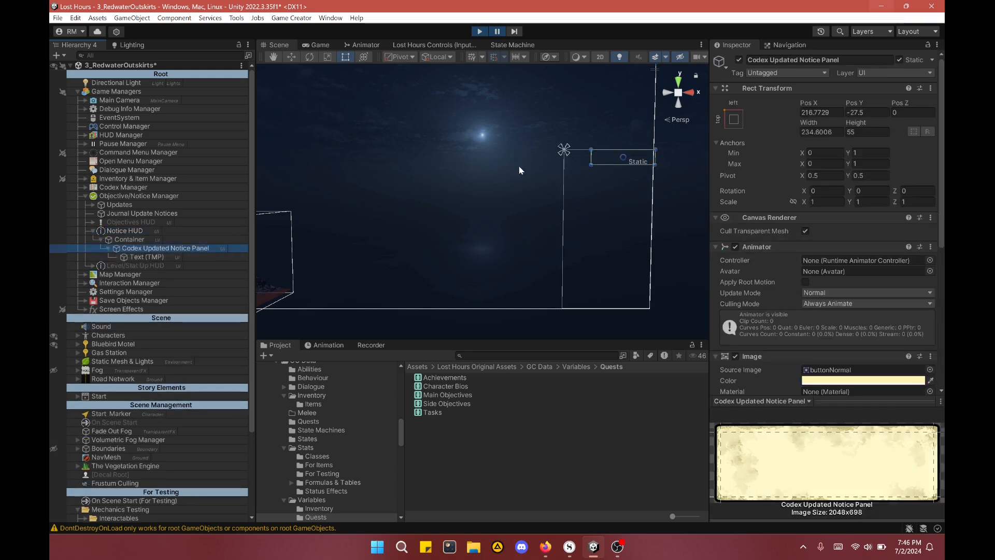
{"action": "middle_click_drag", "start_coordinate": [520, 169], "coordinate": [409, 203]}
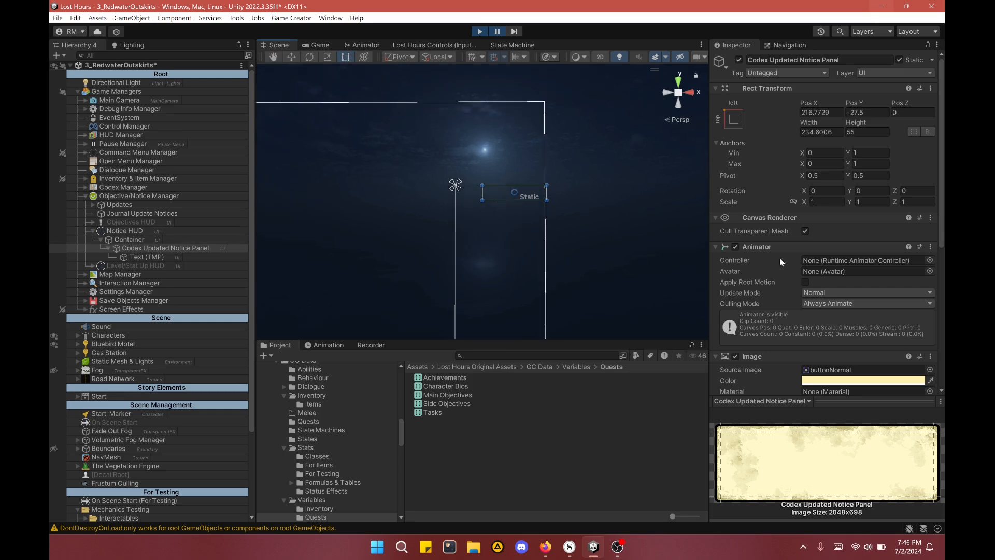
{"action": "scroll", "coordinate": [780, 257], "scroll_direction": "down", "scroll_amount": 5}
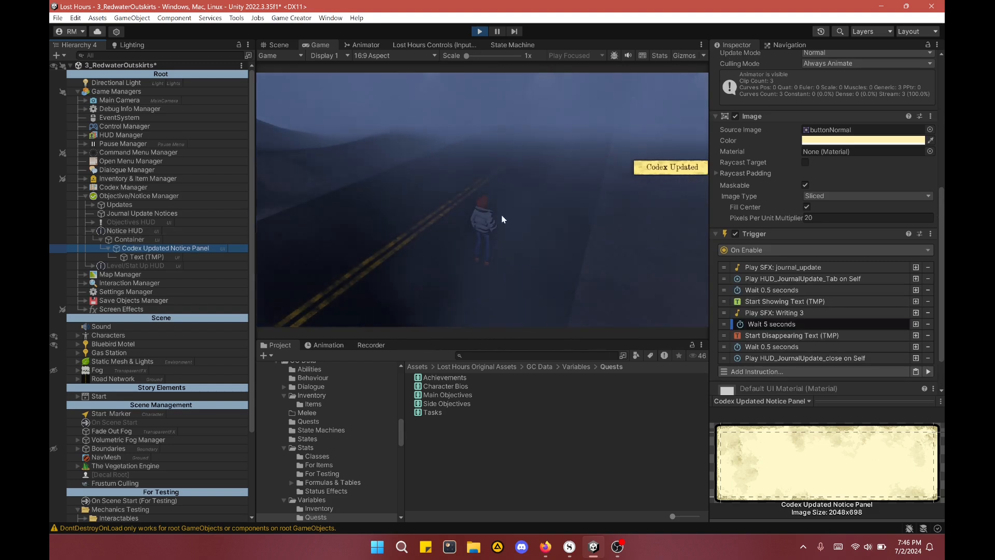
{"action": "left_click", "coordinate": [93, 231]}
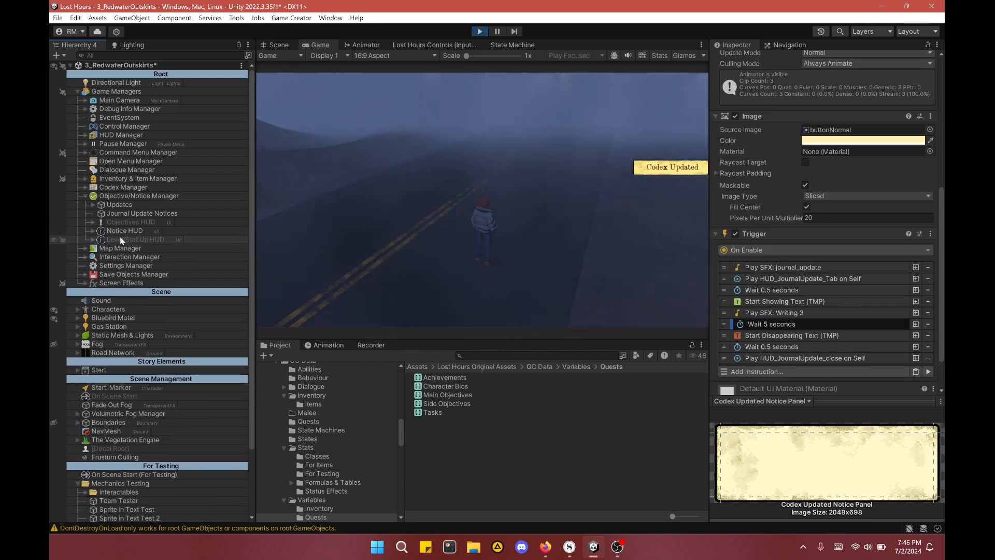
{"action": "left_click", "coordinate": [86, 196]}
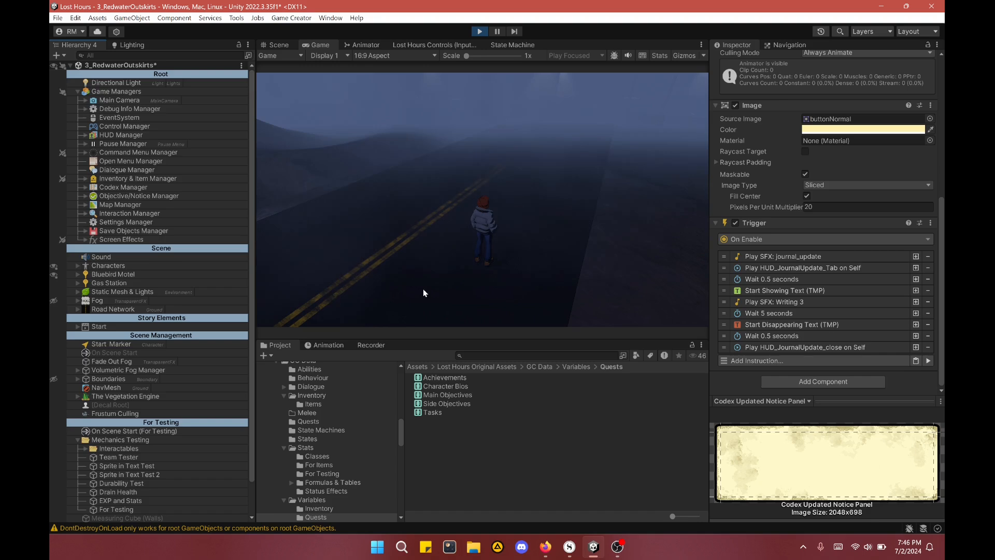
Step: Open and close the Codex at different moments in the running game, walking along the road in between, to examine Allison's Overview page
{"action": "scroll", "coordinate": [164, 288], "scroll_direction": "down", "scroll_amount": 2}
{"action": "scroll", "coordinate": [169, 345], "scroll_direction": "up", "scroll_amount": 2}
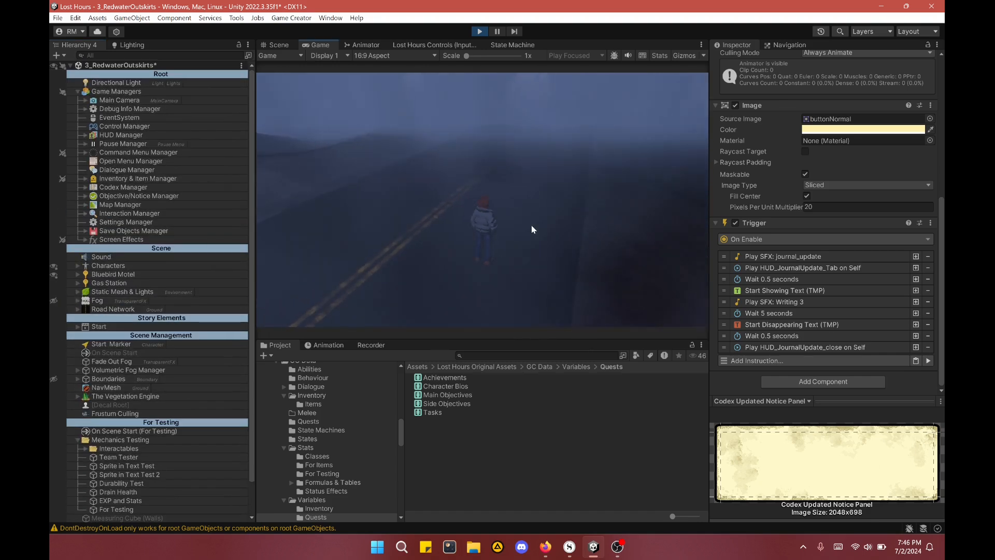
{"action": "key", "text": "Tab"}
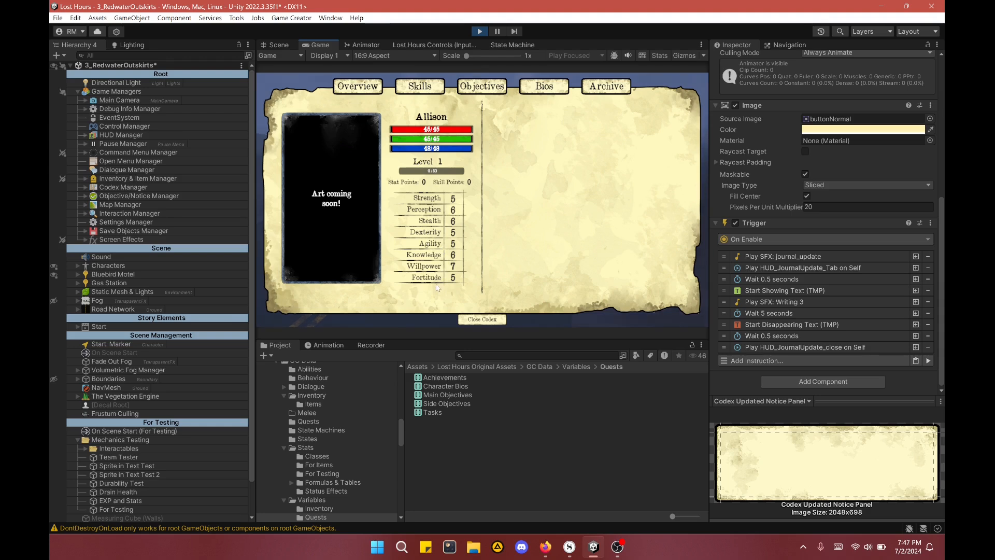
{"action": "left_click", "coordinate": [478, 321]}
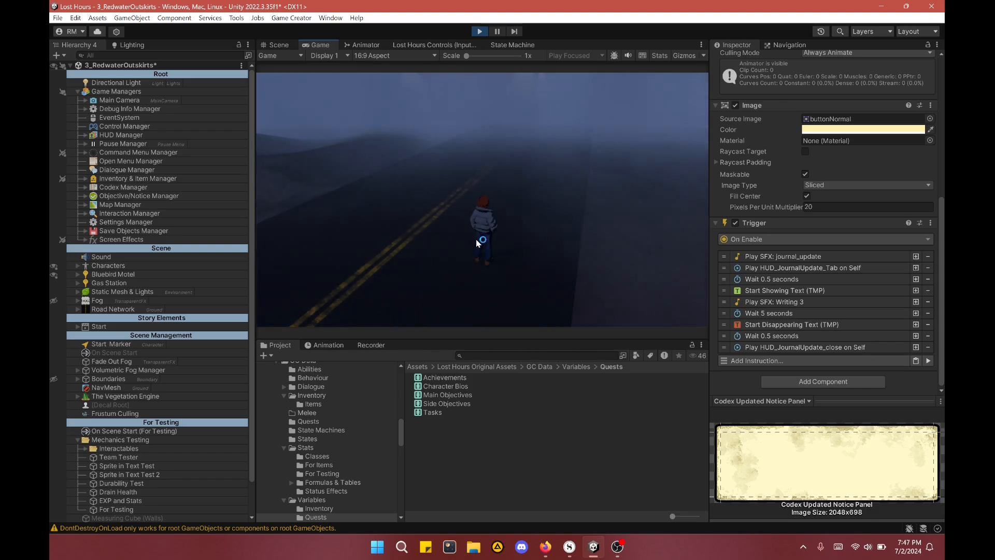
{"action": "key", "text": "j"}
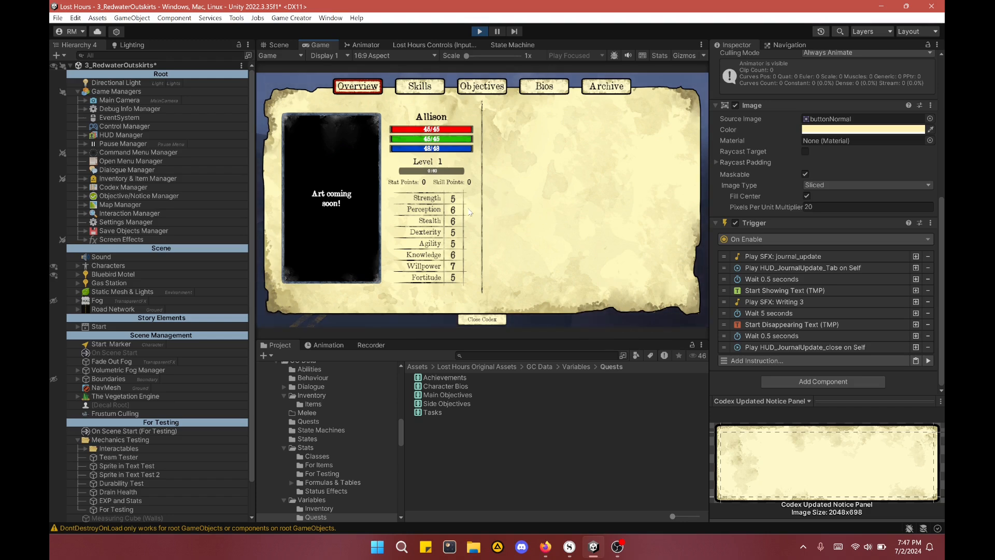
{"action": "left_click", "coordinate": [501, 318]}
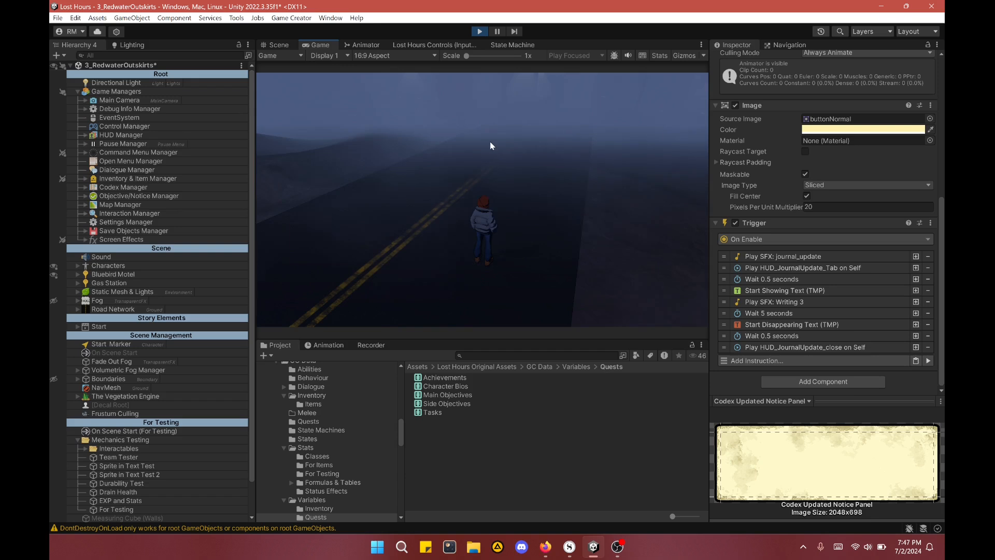
{"action": "key", "text": "w"}
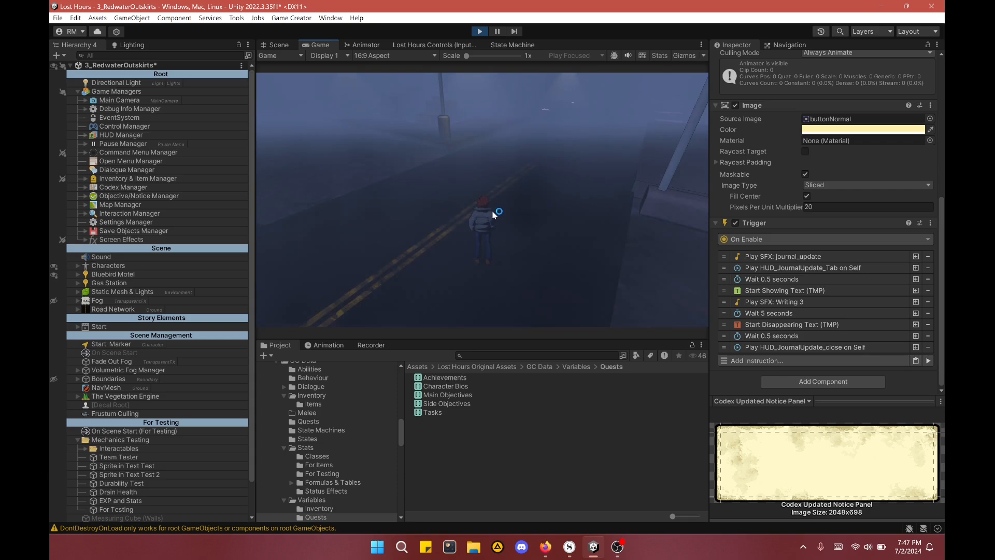
{"action": "key", "text": "j"}
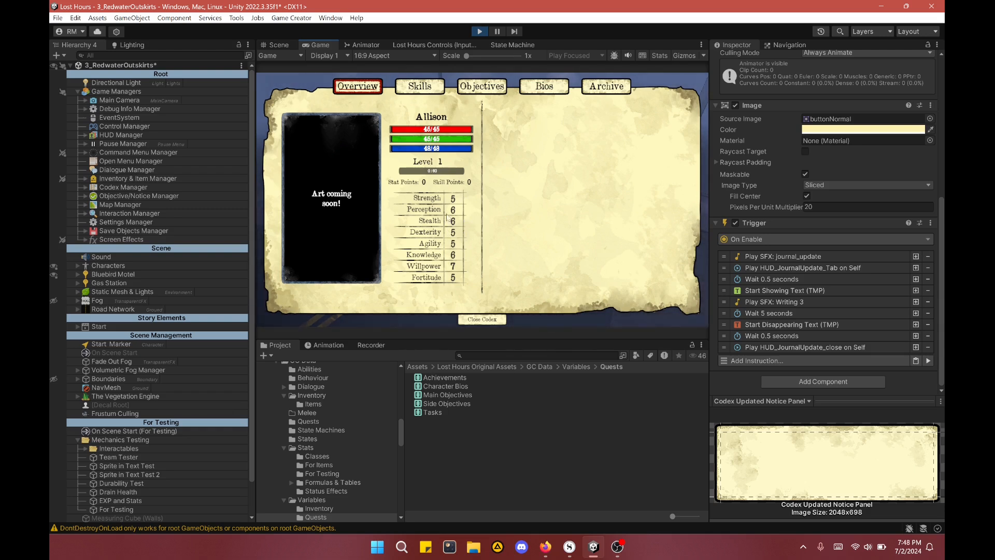
{"action": "left_click", "coordinate": [481, 320]}
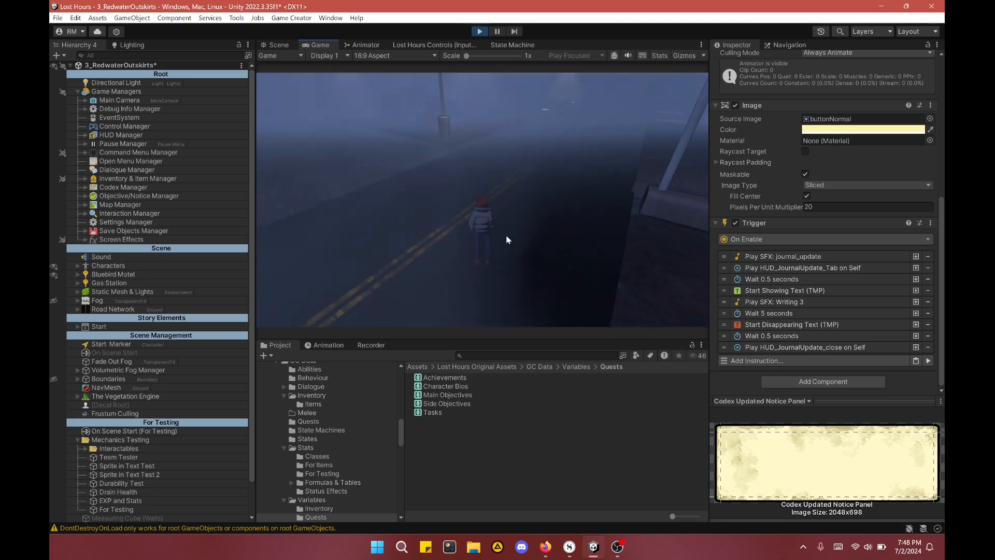
Step: Disable the Wait 1 second, Shane[Experience] + 60 and Dakota[Experience] + 60 instructions in the EXP and Stats object's second Actions component
{"action": "scroll", "coordinate": [151, 446], "scroll_direction": "down", "scroll_amount": 2}
{"action": "left_click", "coordinate": [153, 465]}
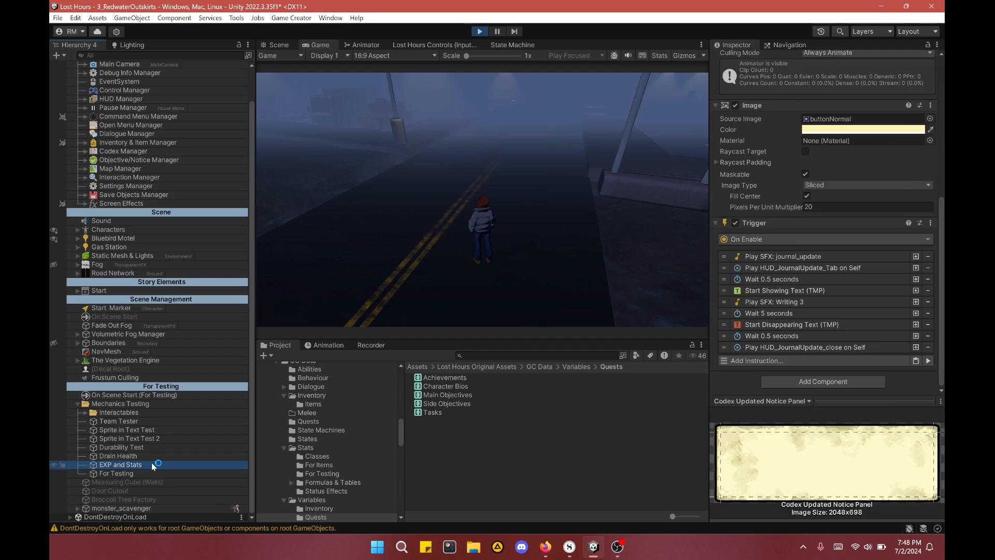
{"action": "right_click", "coordinate": [891, 212]}
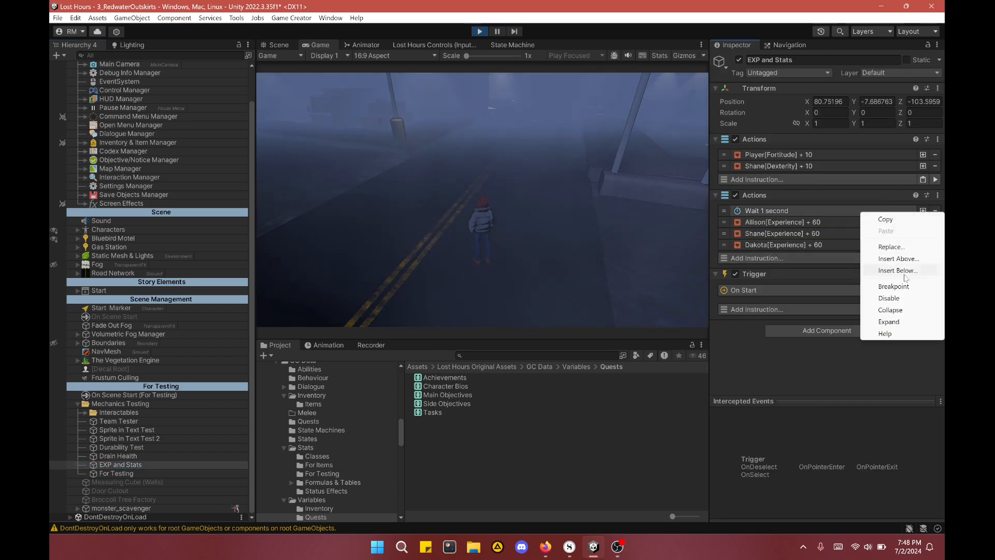
{"action": "left_click", "coordinate": [890, 298]}
{"action": "right_click", "coordinate": [909, 233]}
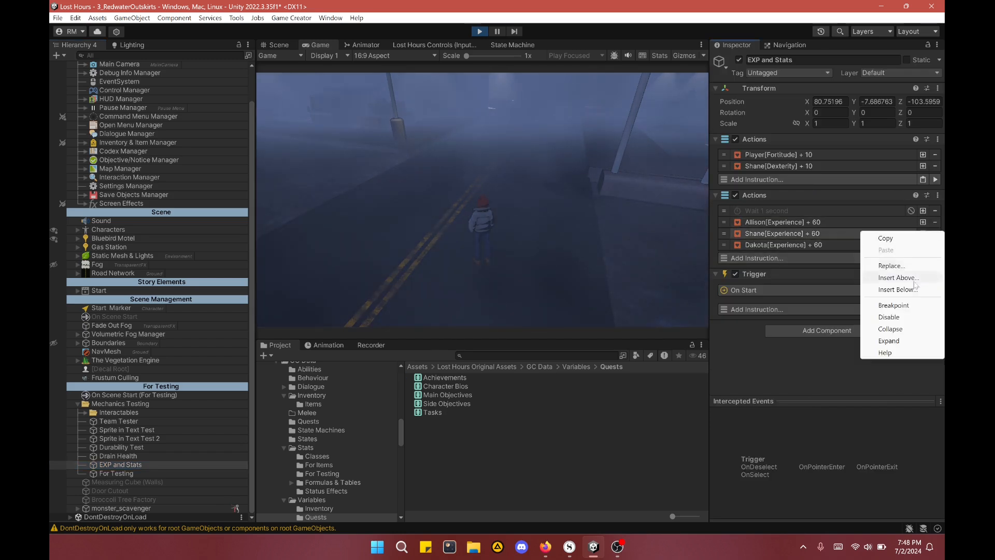
{"action": "left_click", "coordinate": [890, 319]}
{"action": "right_click", "coordinate": [876, 244]}
{"action": "left_click", "coordinate": [895, 334]}
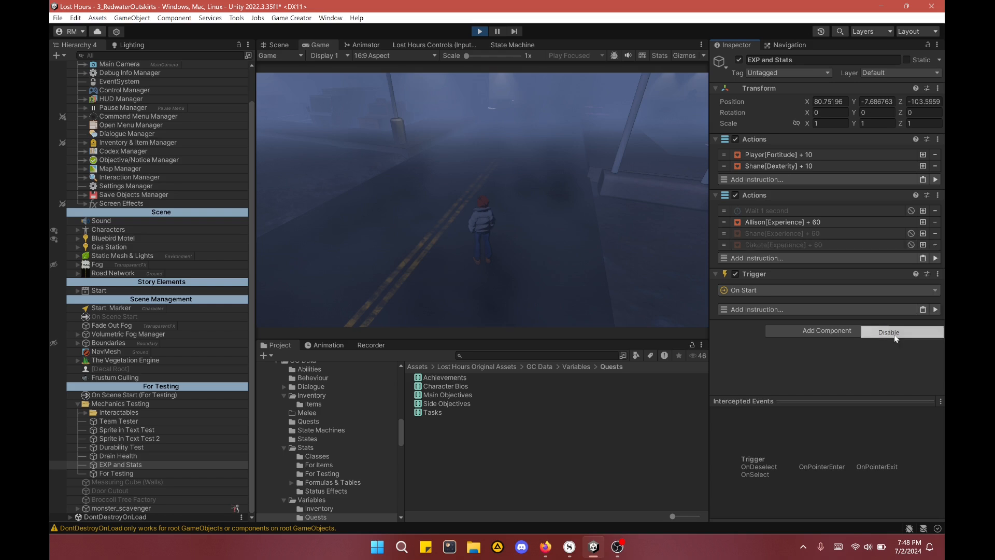
Step: Check Allison's level, experience and stats in the Codex before adding experience, and close the Codex
{"action": "left_click", "coordinate": [573, 256]}
{"action": "key", "text": "c"}
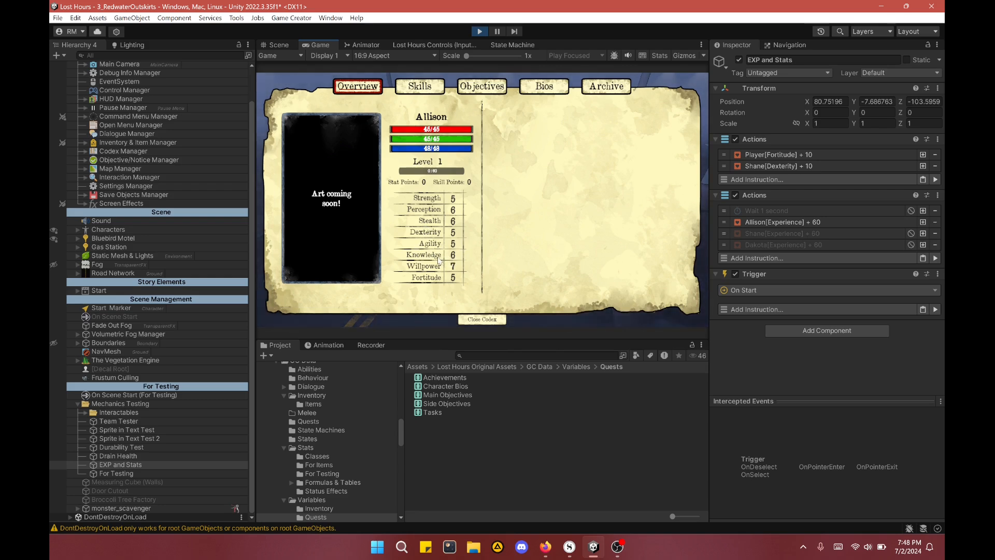
{"action": "left_click", "coordinate": [486, 320]}
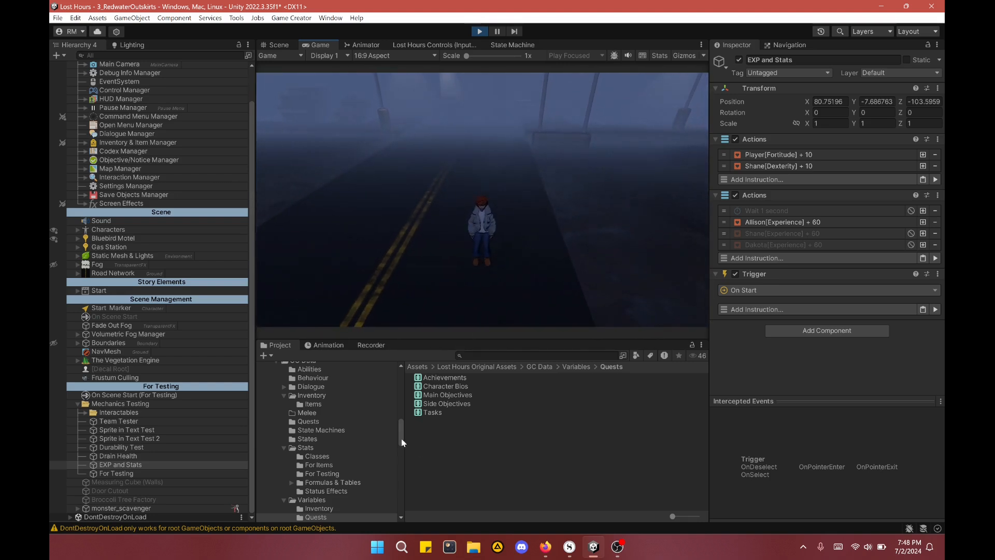
Step: Run the Allison[Experience] + 60 action on the EXP and Stats object to test the level-up notice in the game
{"action": "left_click_drag", "start_coordinate": [401, 435], "coordinate": [401, 471]}
{"action": "scroll", "coordinate": [318, 475], "scroll_direction": "up", "scroll_amount": 5}
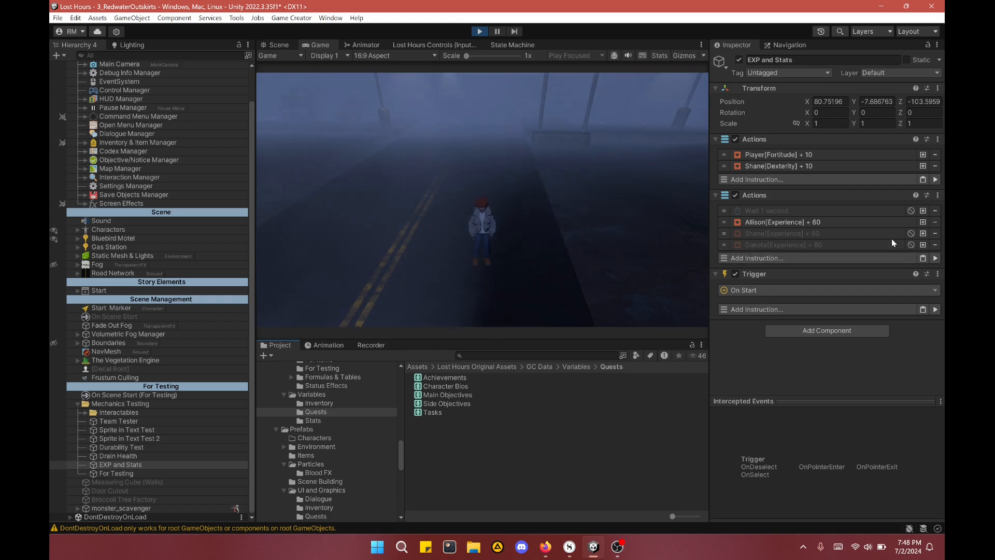
{"action": "left_click", "coordinate": [936, 257]}
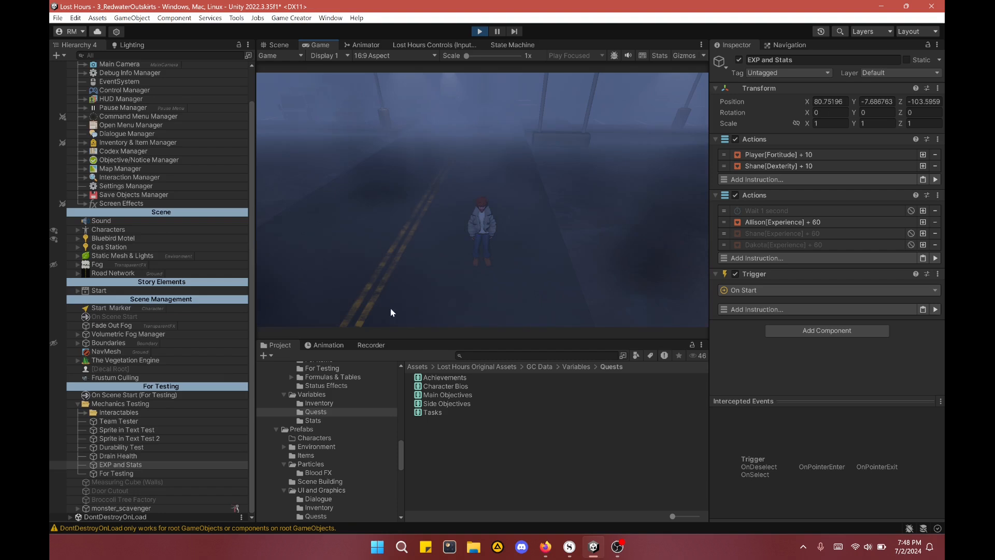
Step: Open Allison_On Level Up under the Objective/Notice Manager's Updates and review its list of text, container and wait instructions
{"action": "scroll", "coordinate": [182, 273], "scroll_direction": "up", "scroll_amount": 2}
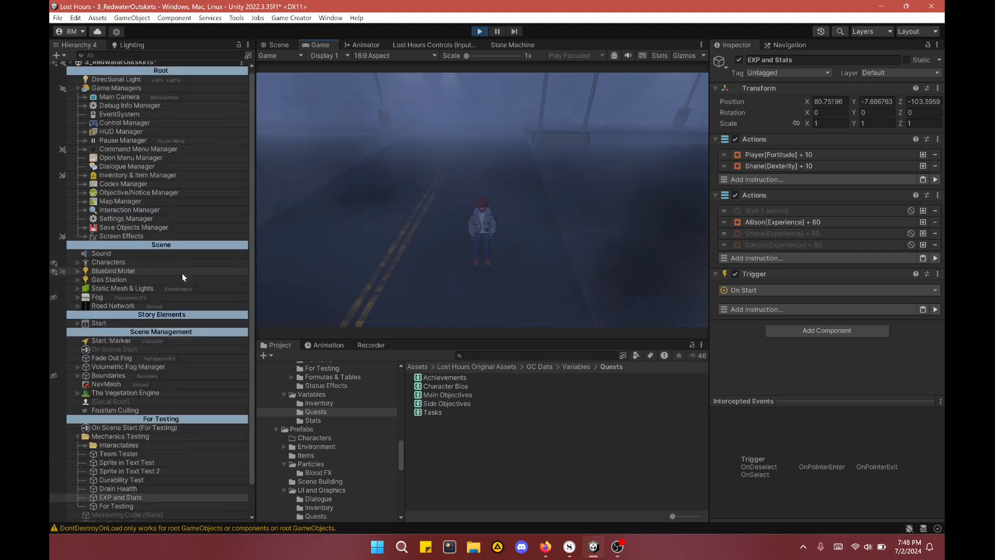
{"action": "left_click", "coordinate": [85, 196]}
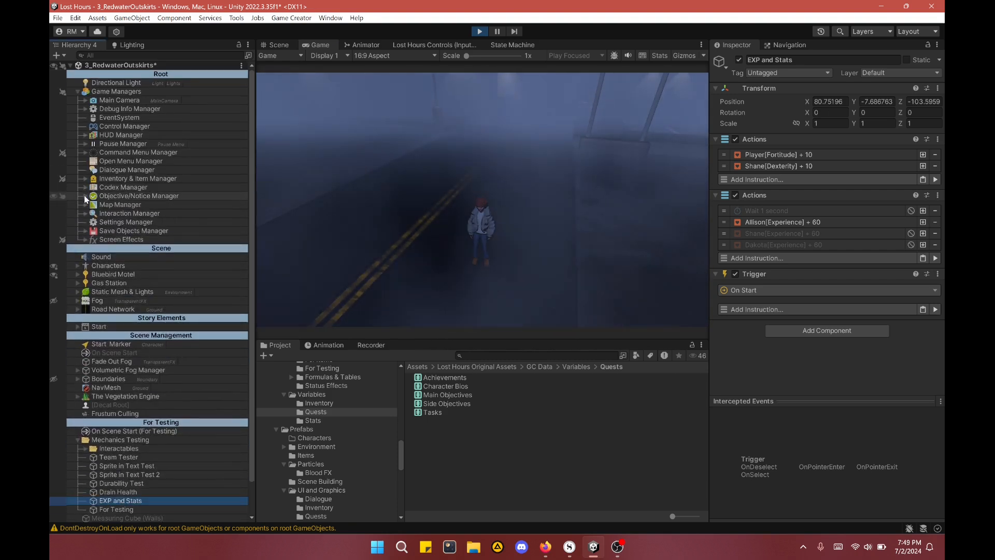
{"action": "left_click", "coordinate": [93, 205]}
{"action": "left_click", "coordinate": [129, 216]}
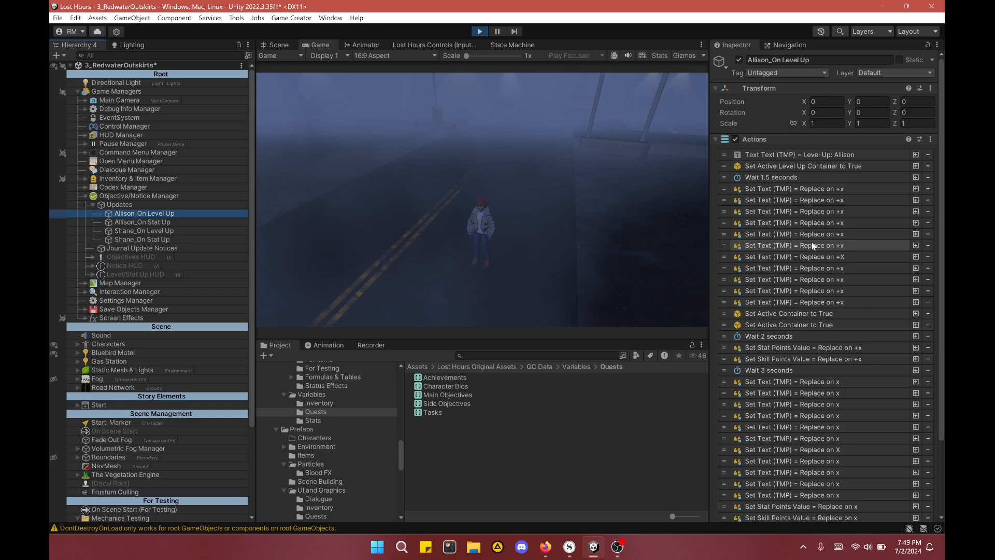
{"action": "scroll", "coordinate": [812, 245], "scroll_direction": "down", "scroll_amount": 3}
{"action": "scroll", "coordinate": [811, 239], "scroll_direction": "down", "scroll_amount": 3}
{"action": "scroll", "coordinate": [806, 176], "scroll_direction": "up", "scroll_amount": 3}
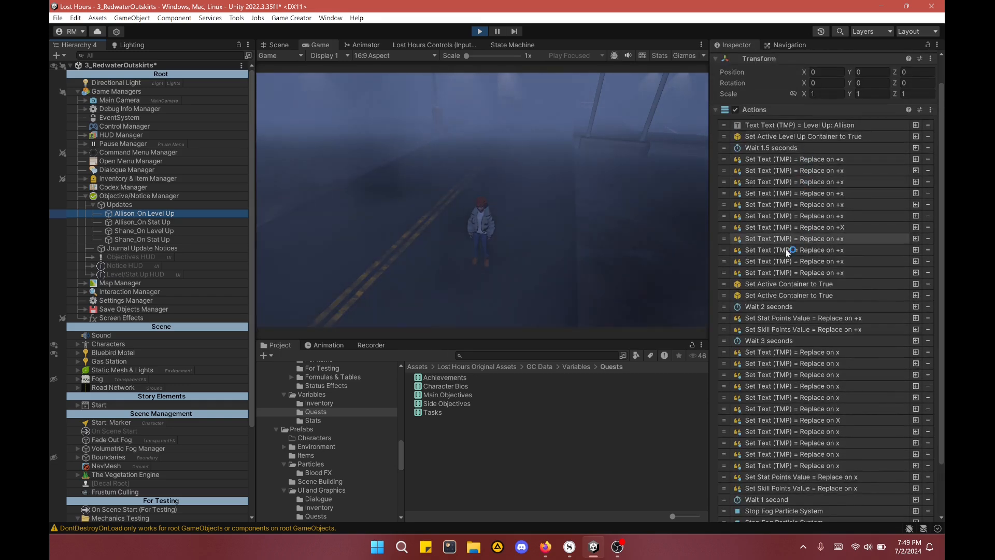
Step: Open the Stat Manager in Allison's Character Managers and examine its On Stat Change trigger for the Level stat
{"action": "scroll", "coordinate": [153, 339], "scroll_direction": "down", "scroll_amount": 5}
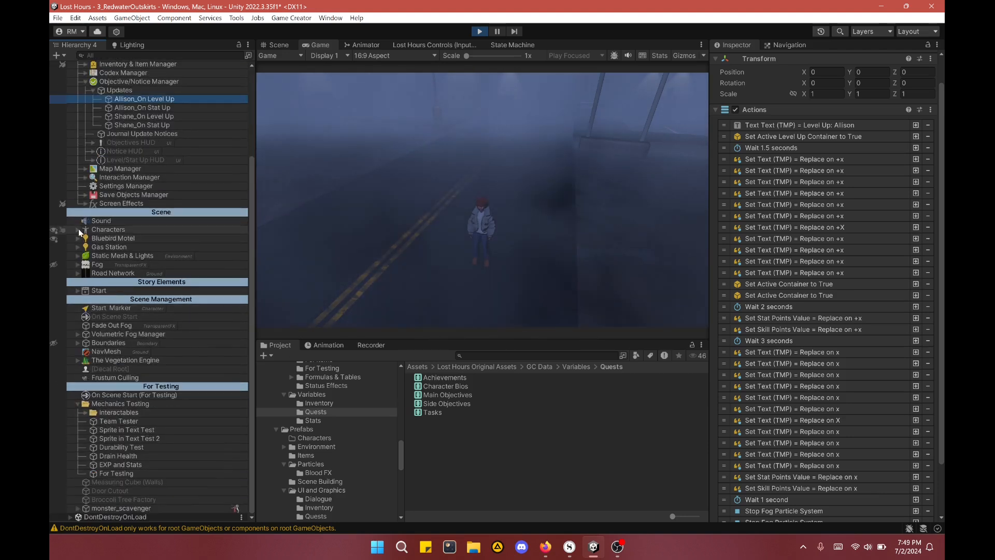
{"action": "left_click", "coordinate": [79, 229]}
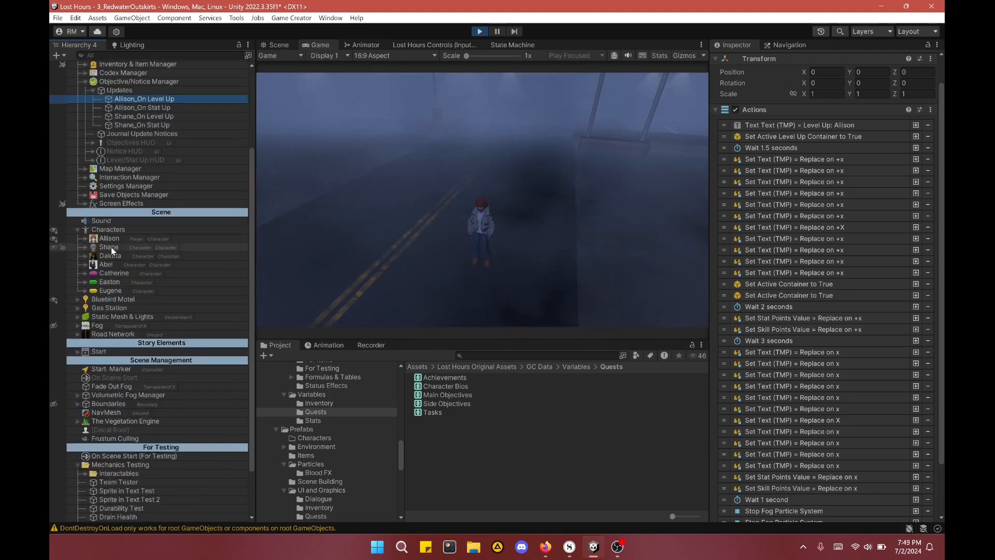
{"action": "left_click", "coordinate": [85, 238]}
{"action": "left_click", "coordinate": [133, 289]}
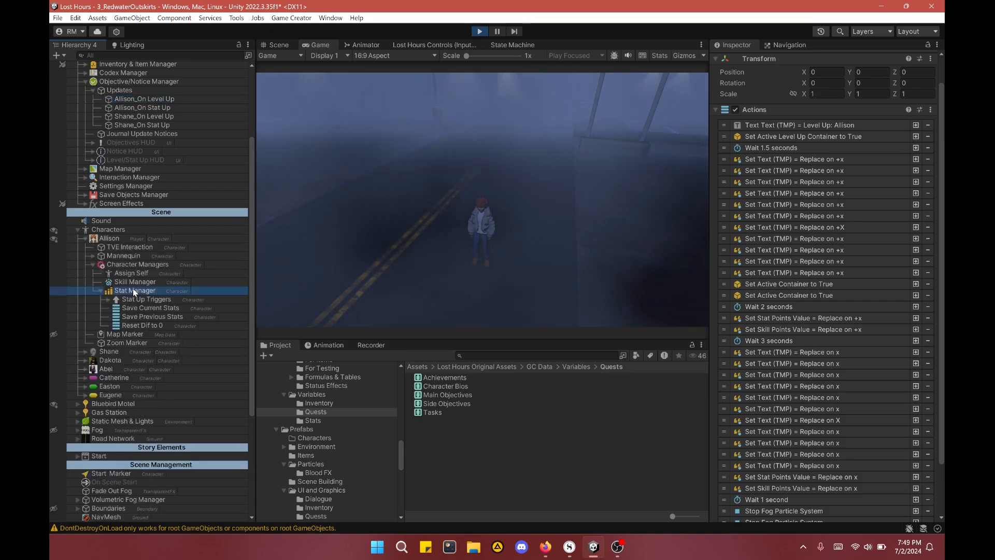
{"action": "scroll", "coordinate": [793, 283], "scroll_direction": "down", "scroll_amount": 2}
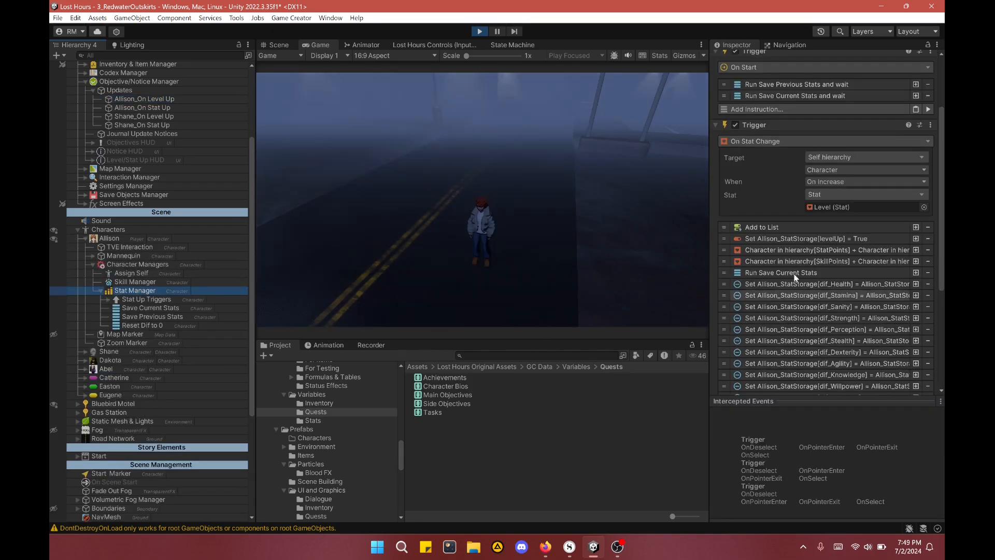
Step: Expand the dif_Dexterity instruction in the level trigger and open the Allison_StatStorage global variables it uses
{"action": "scroll", "coordinate": [796, 278], "scroll_direction": "down", "scroll_amount": 2}
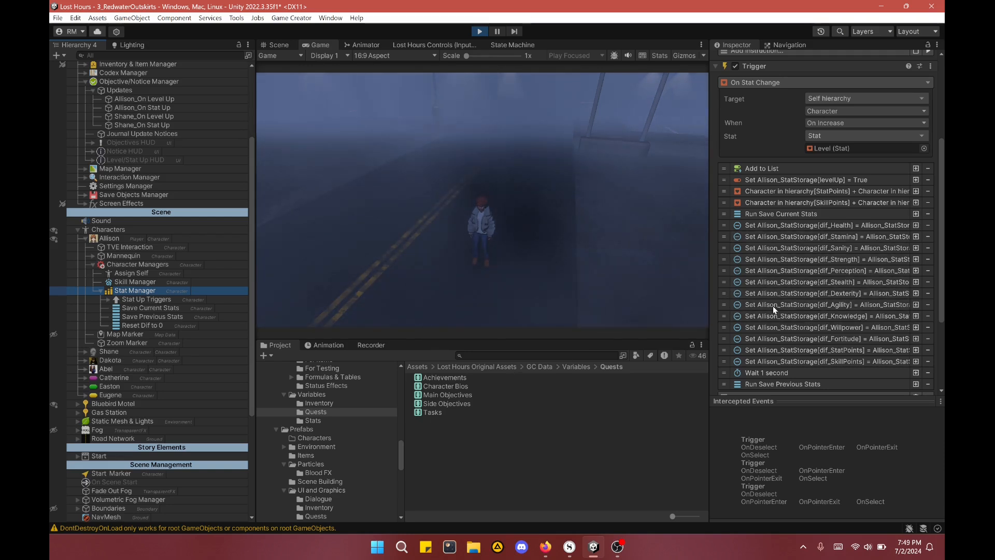
{"action": "left_click", "coordinate": [806, 293]}
{"action": "double_click", "coordinate": [835, 322]}
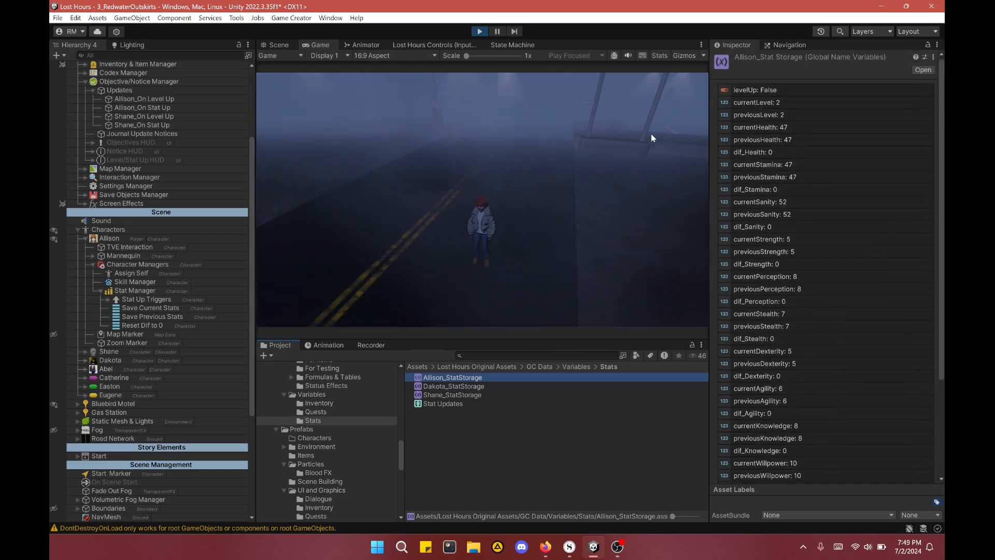
Step: Run the Player[Dexterity] + 10 action on the EXP and Stats object to test the stat-up notice in the game
{"action": "scroll", "coordinate": [136, 269], "scroll_direction": "up", "scroll_amount": 3}
{"action": "scroll", "coordinate": [135, 267], "scroll_direction": "down", "scroll_amount": 9}
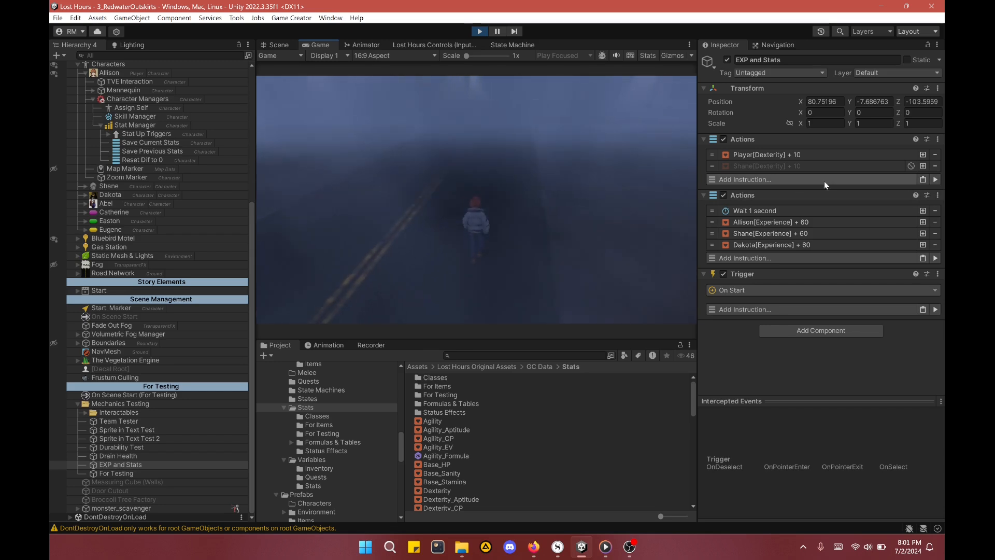
{"action": "left_click", "coordinate": [936, 180]}
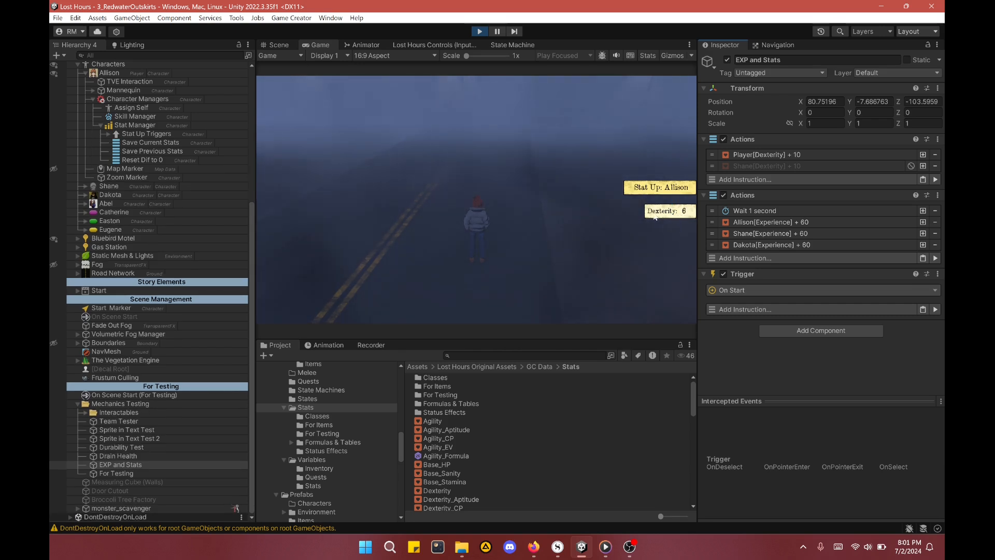
Step: Enable Shane[Dexterity] + 10 and disable the Wait 1 second and Dakota[Experience] + 60 instructions on EXP and Stats
{"action": "scroll", "coordinate": [210, 182], "scroll_direction": "up", "scroll_amount": 8}
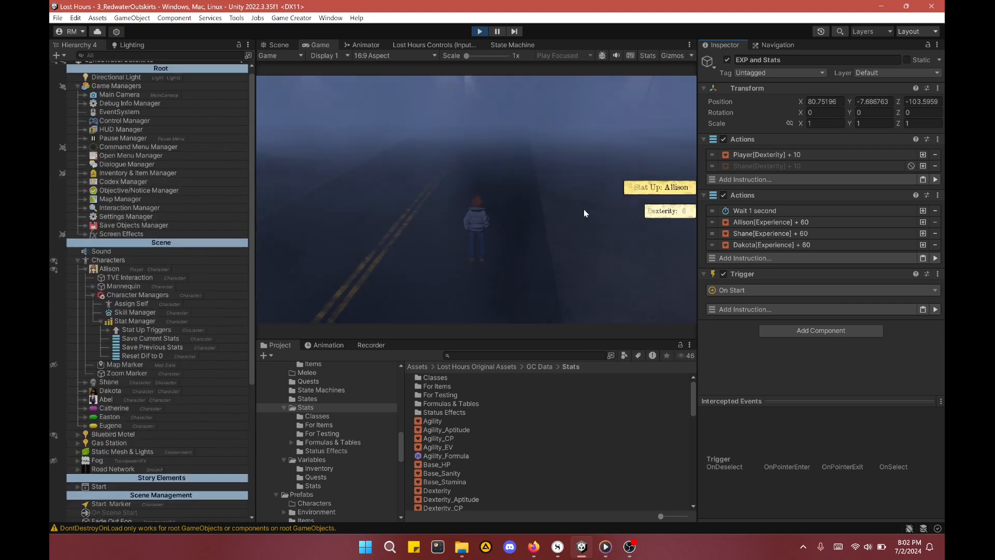
{"action": "left_click", "coordinate": [911, 167]}
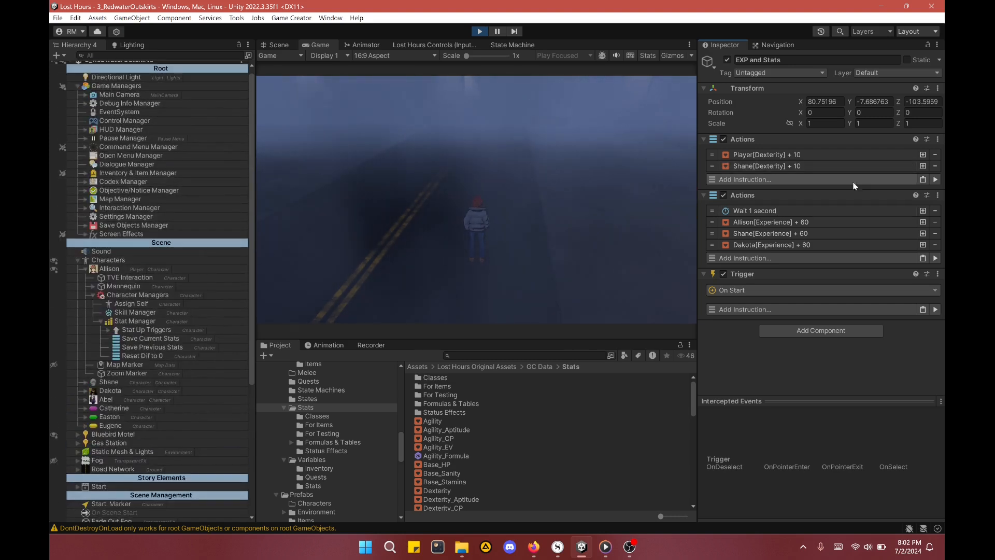
{"action": "right_click", "coordinate": [861, 245]}
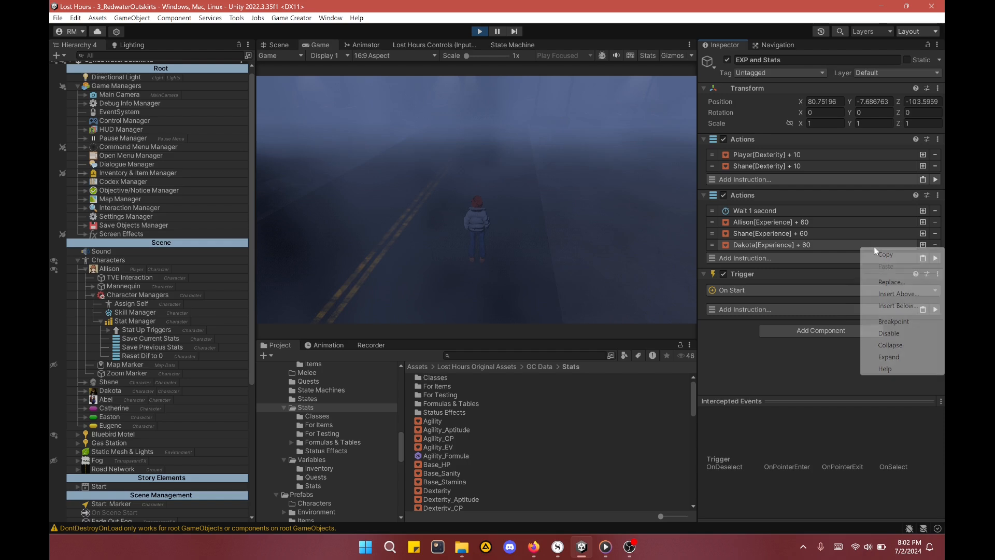
{"action": "left_click", "coordinate": [891, 336]}
{"action": "right_click", "coordinate": [892, 215]}
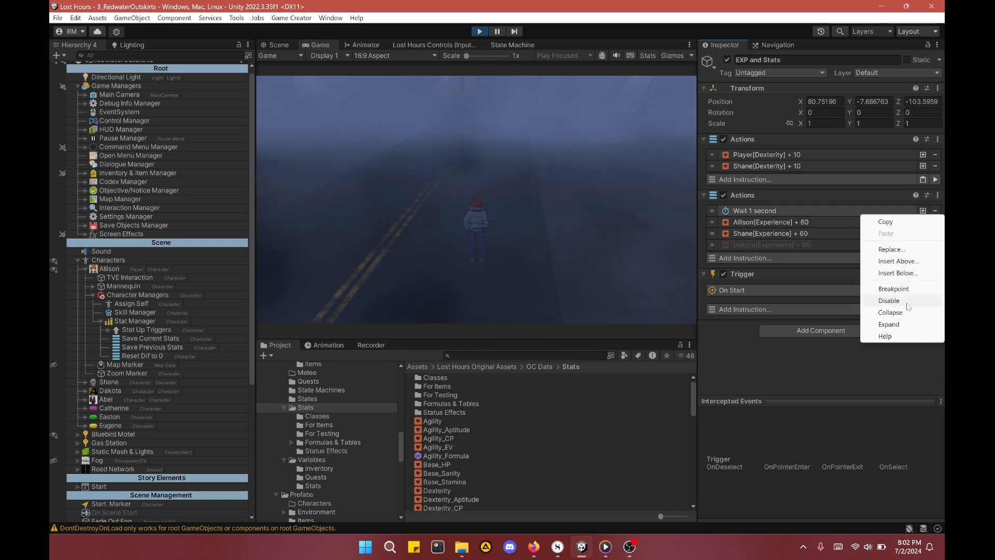
{"action": "left_click", "coordinate": [901, 305]}
{"action": "left_click", "coordinate": [815, 223]}
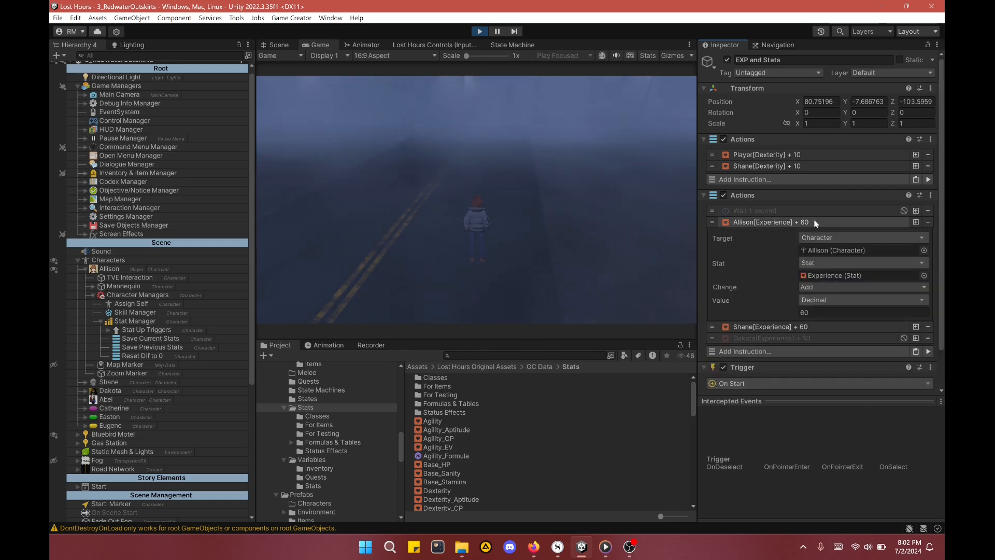
{"action": "left_click", "coordinate": [814, 223]}
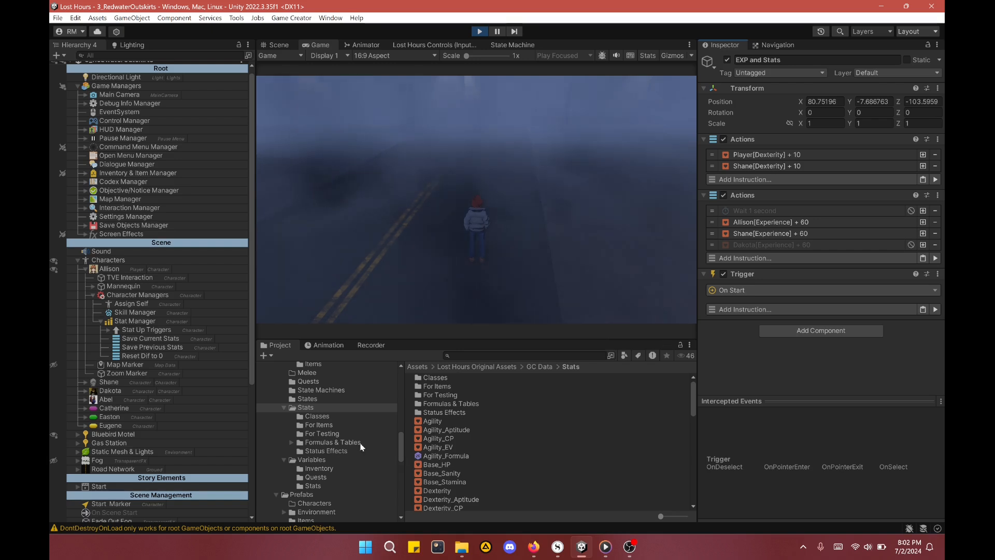
Step: Open the Stat Updates global list variable in the Stats folder of the project's Variables
{"action": "scroll", "coordinate": [306, 466], "scroll_direction": "up", "scroll_amount": 1}
{"action": "scroll", "coordinate": [303, 469], "scroll_direction": "down", "scroll_amount": 1}
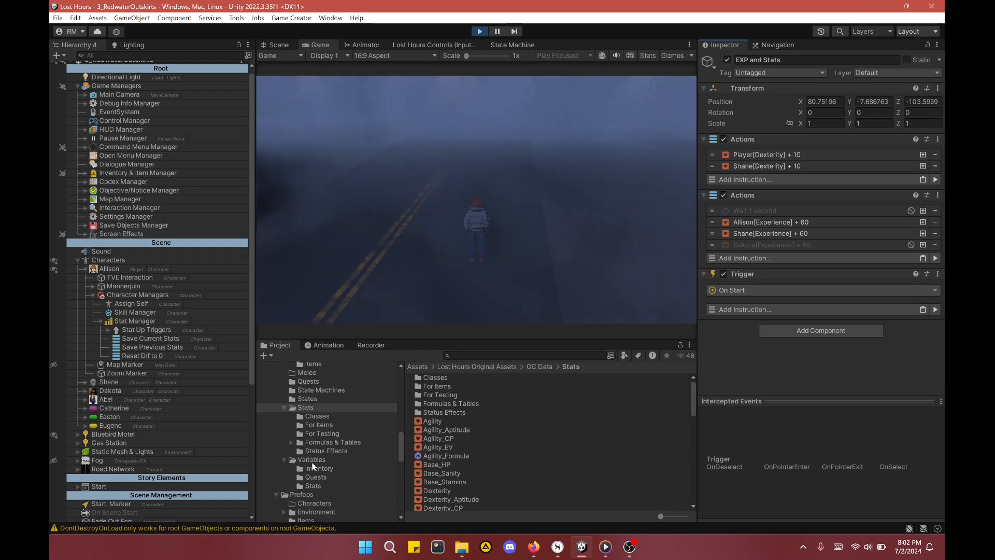
{"action": "left_click", "coordinate": [317, 460]}
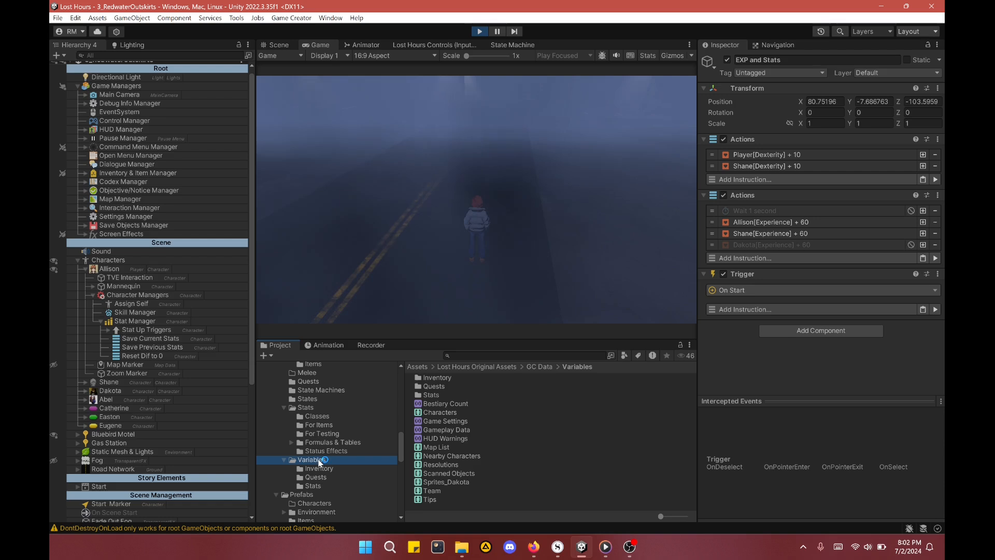
{"action": "left_click", "coordinate": [314, 485]}
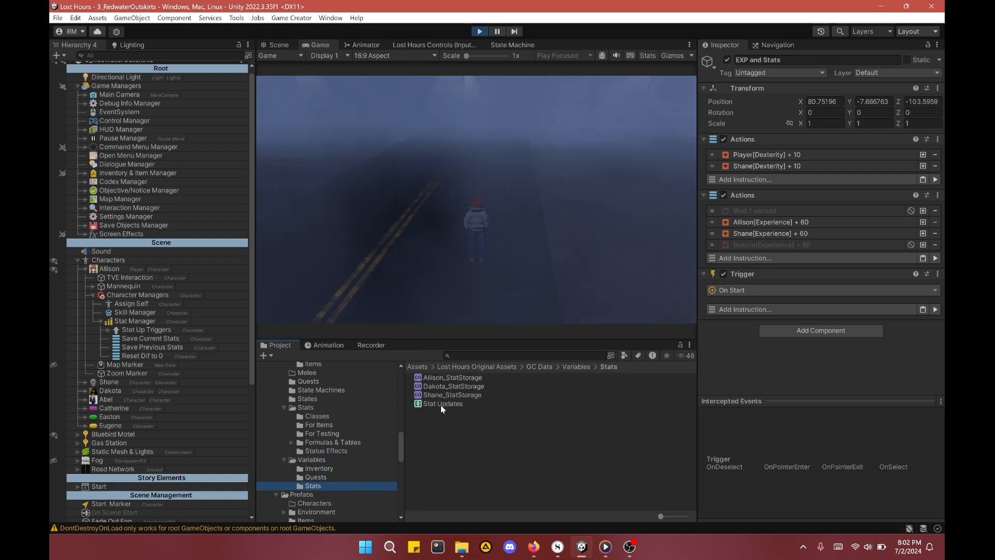
{"action": "left_click", "coordinate": [440, 404]}
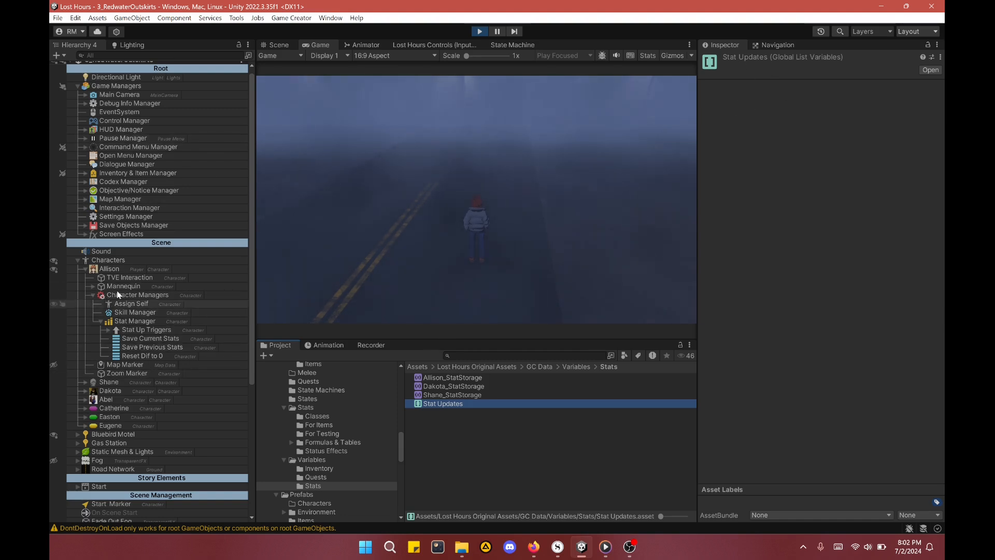
Step: Collapse Allison's hierarchy and run the Allison and Shane Experience + 60 actions on EXP and Stats
{"action": "left_click", "coordinate": [94, 296]}
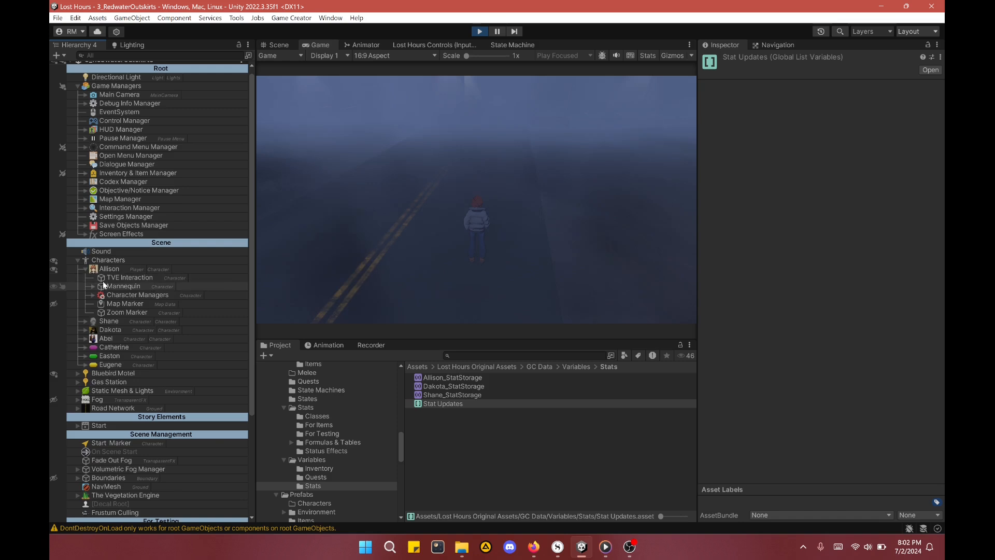
{"action": "left_click", "coordinate": [86, 269]}
{"action": "scroll", "coordinate": [126, 471], "scroll_direction": "down", "scroll_amount": 5}
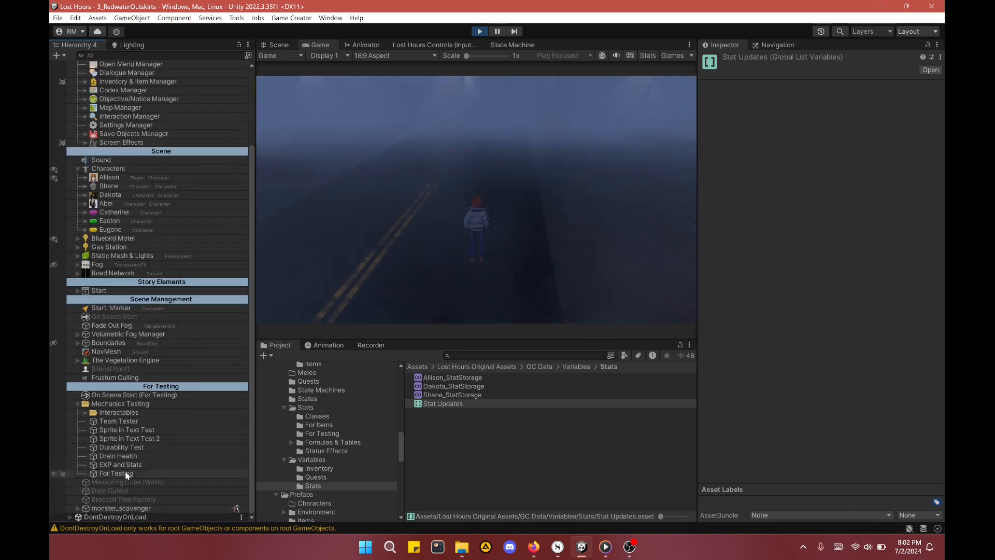
{"action": "left_click", "coordinate": [127, 465]}
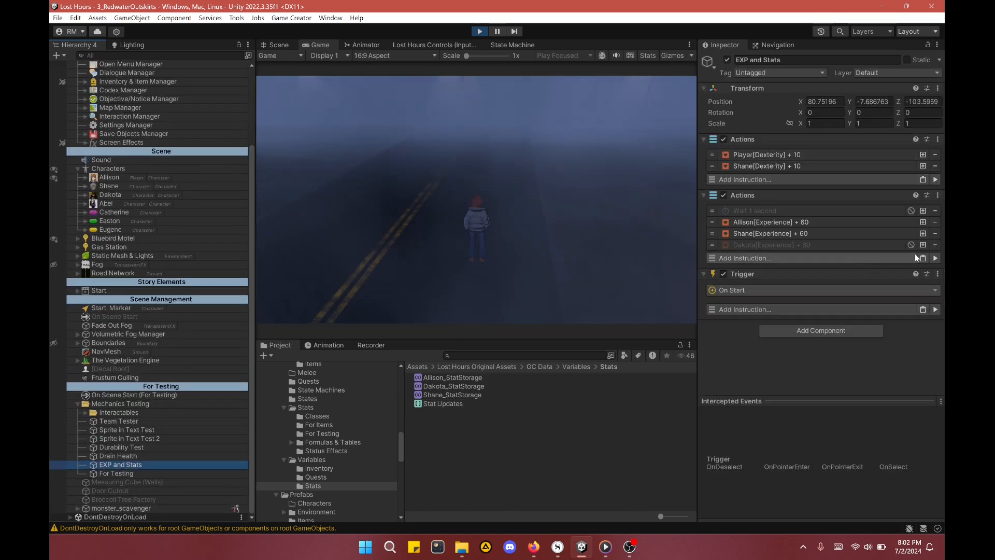
{"action": "left_click", "coordinate": [751, 222]}
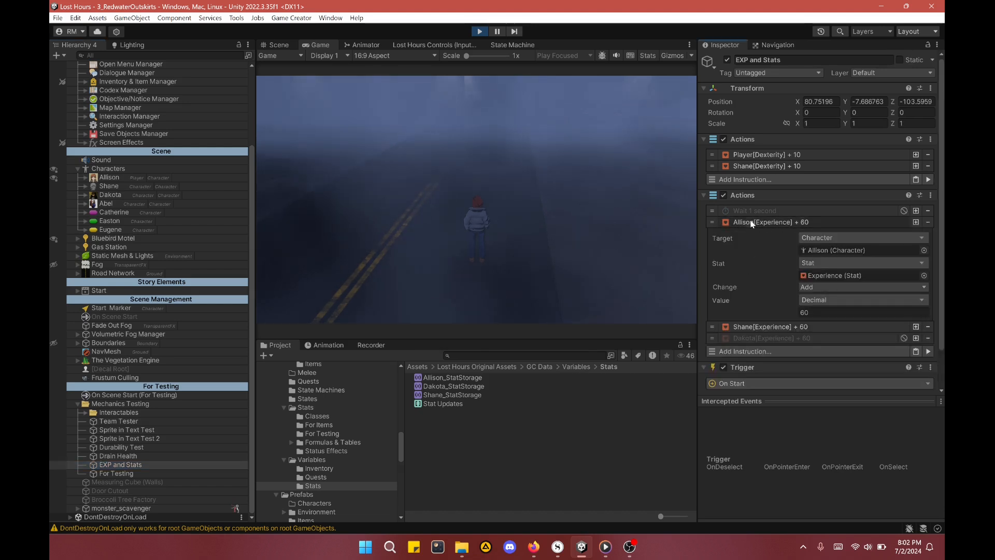
{"action": "left_click", "coordinate": [752, 221]}
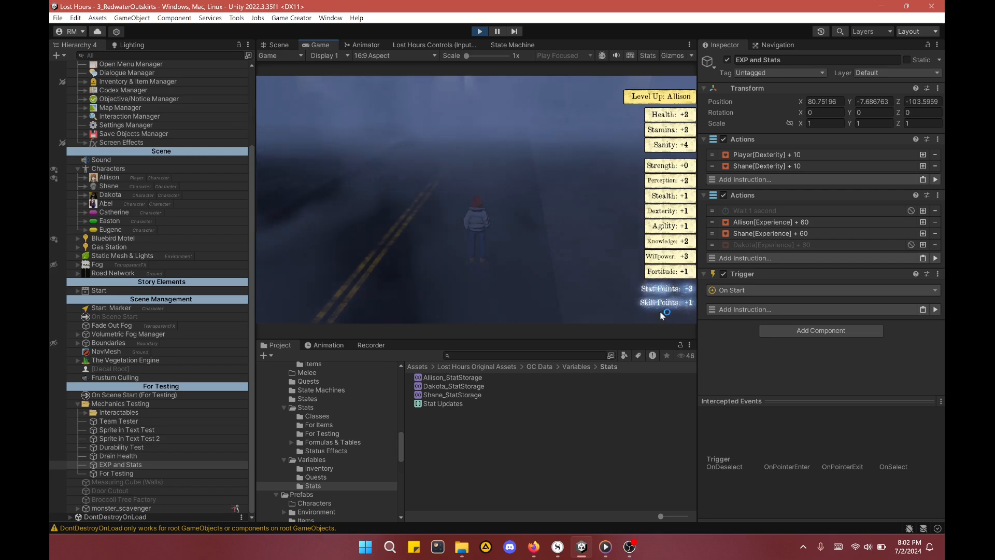
Step: Inspect the Stat Updates list during the notices and the Updates object's On Global List Variable Change trigger that uses it
{"action": "left_click", "coordinate": [456, 405]}
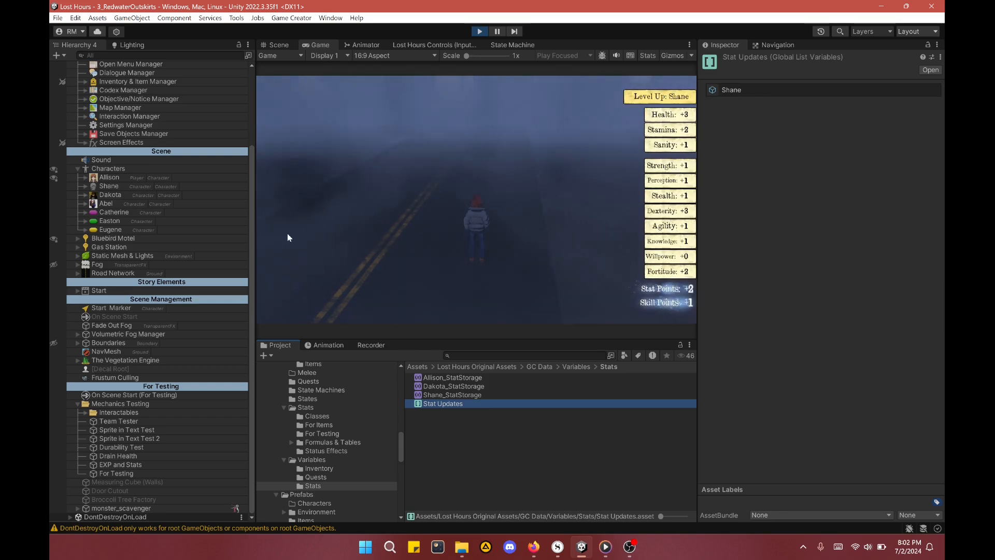
{"action": "scroll", "coordinate": [184, 280], "scroll_direction": "up", "scroll_amount": 4}
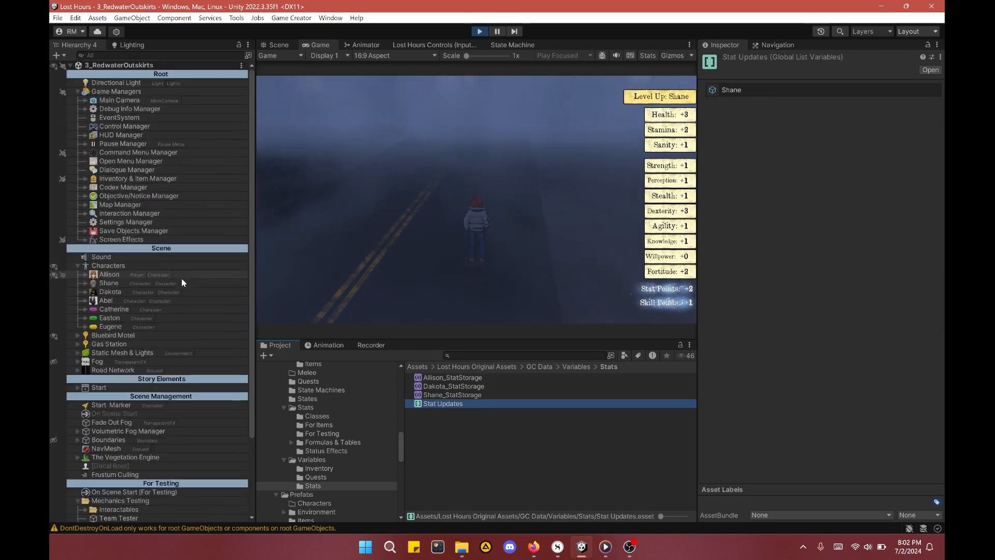
{"action": "left_click", "coordinate": [85, 196]}
{"action": "left_click", "coordinate": [118, 205]}
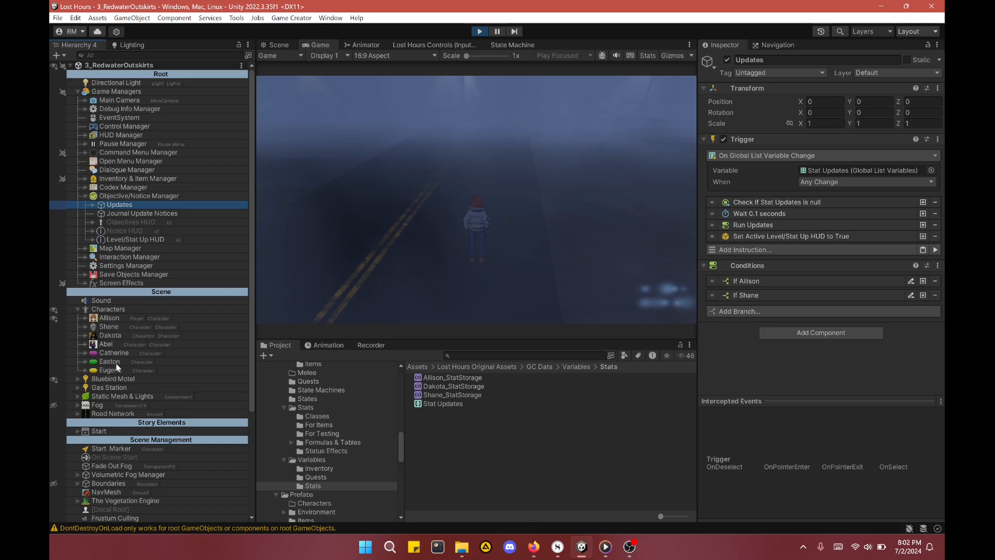
{"action": "scroll", "coordinate": [117, 367], "scroll_direction": "down", "scroll_amount": 3}
{"action": "scroll", "coordinate": [140, 263], "scroll_direction": "up", "scroll_amount": 2}
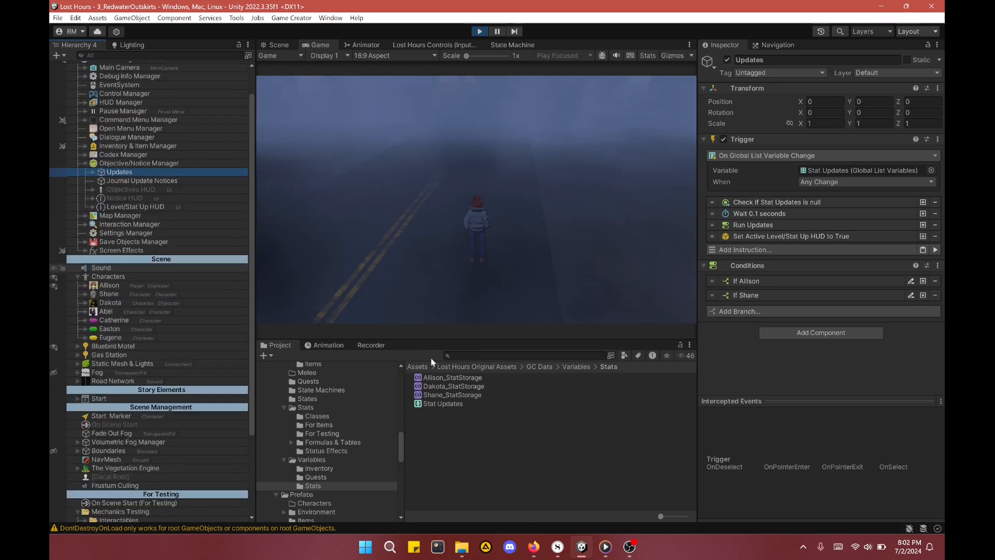
{"action": "left_click", "coordinate": [444, 403]}
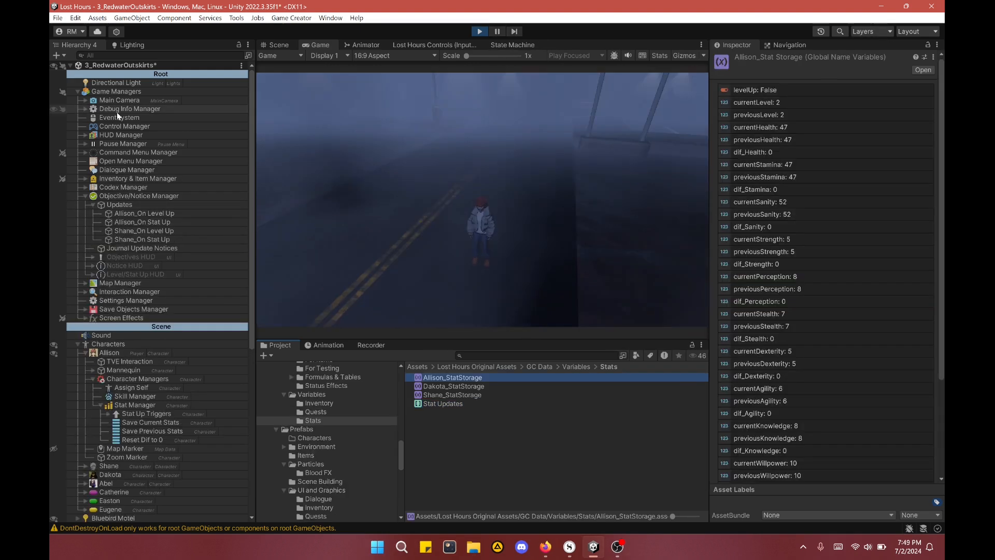
Step: Collapse the Updates object, view Allison's stats in the in-game codex overview, and close the codex
{"action": "left_click", "coordinate": [92, 205]}
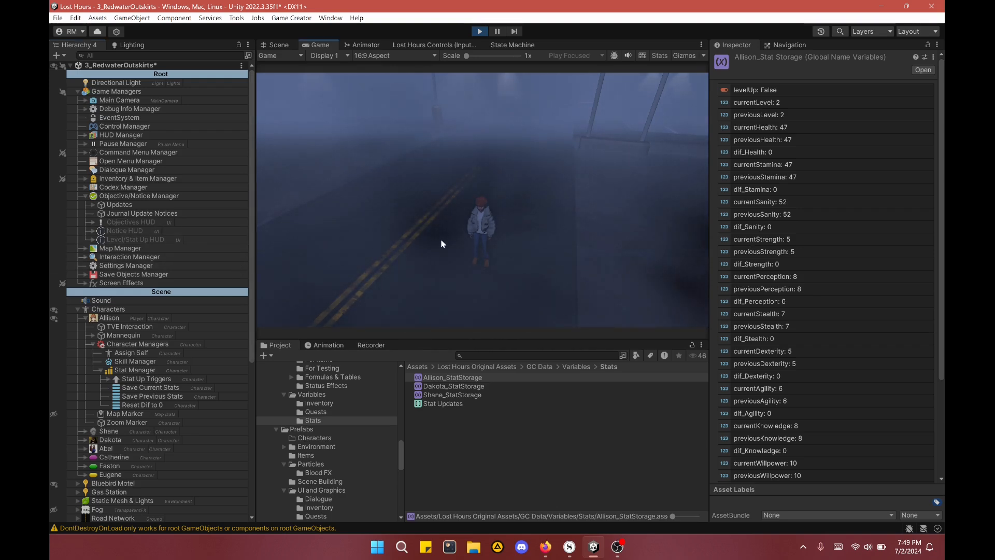
{"action": "key", "text": "Tab"}
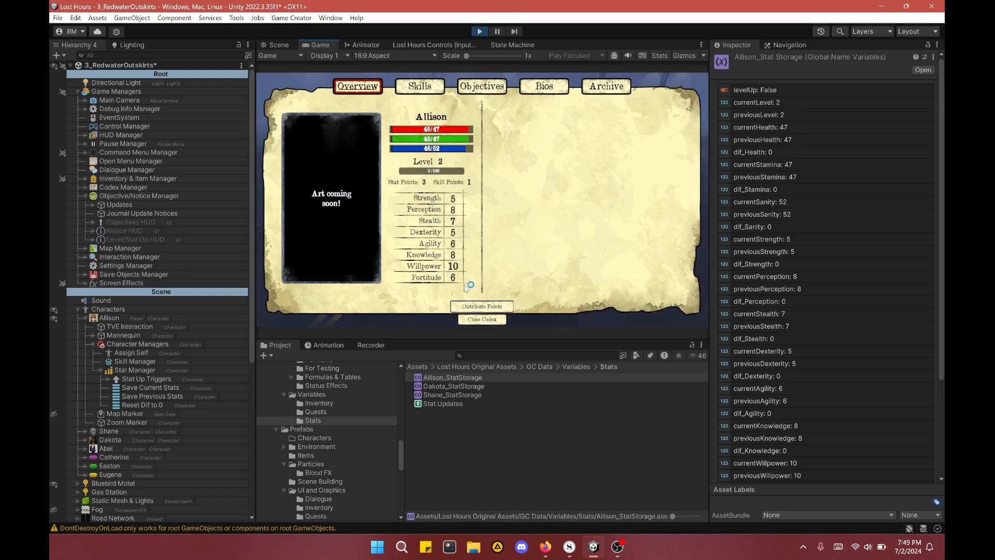
{"action": "left_click", "coordinate": [484, 319]}
Step: Enable Shane[Experience] + 60 and Dakota[Experience] + 60 on EXP and Stats, and run the experience actions for all three characters
{"action": "scroll", "coordinate": [115, 465], "scroll_direction": "down", "scroll_amount": 10}
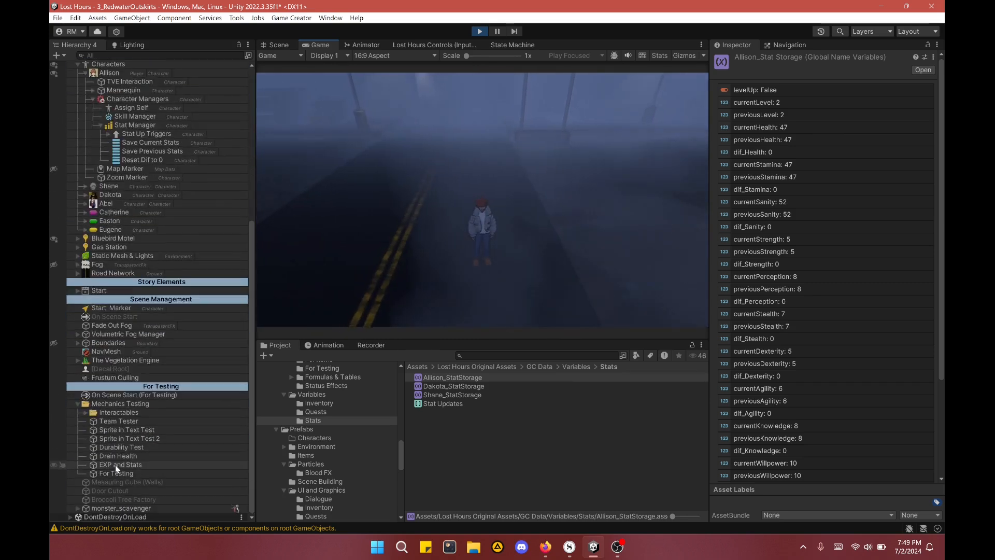
{"action": "left_click", "coordinate": [124, 459]}
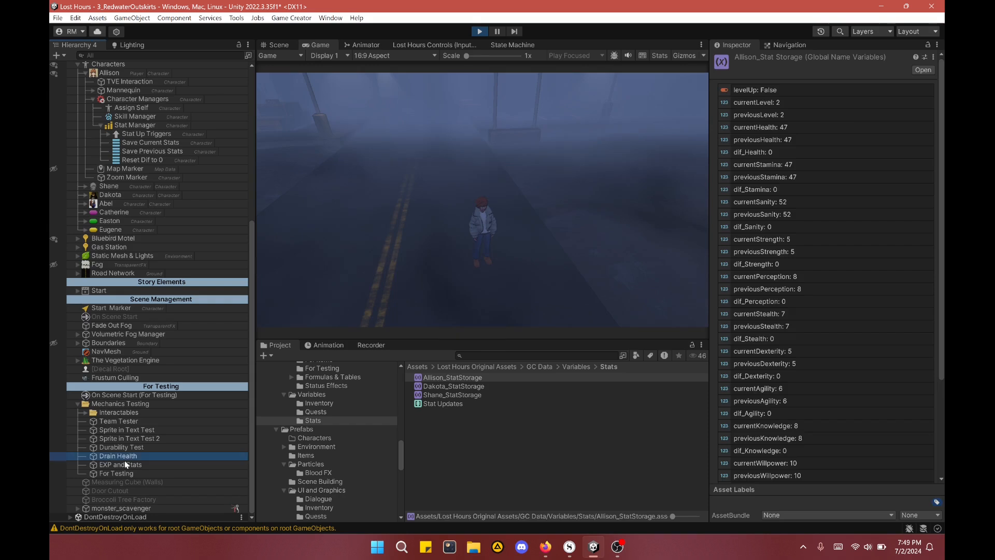
{"action": "left_click", "coordinate": [125, 464]}
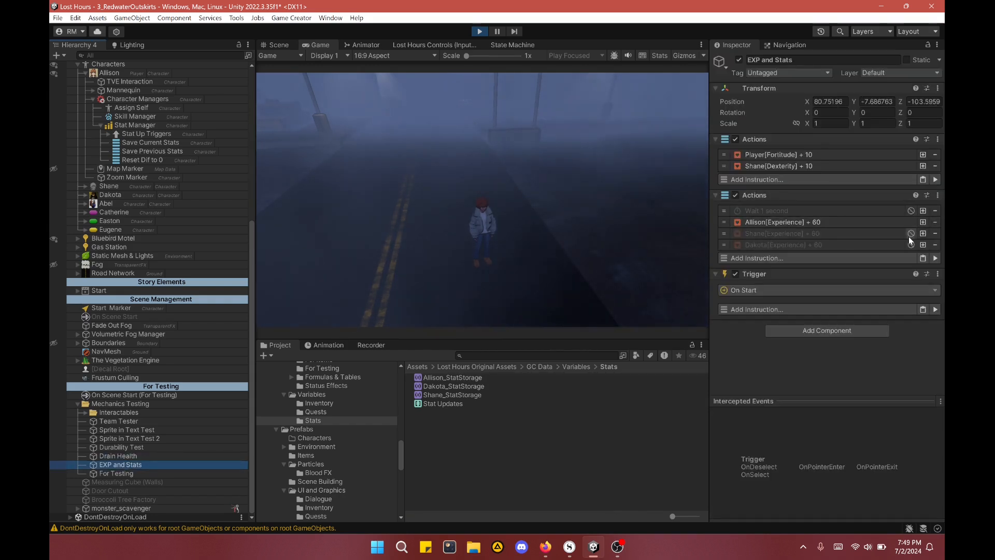
{"action": "left_click", "coordinate": [911, 233]}
{"action": "left_click", "coordinate": [911, 244]}
{"action": "left_click", "coordinate": [936, 258]}
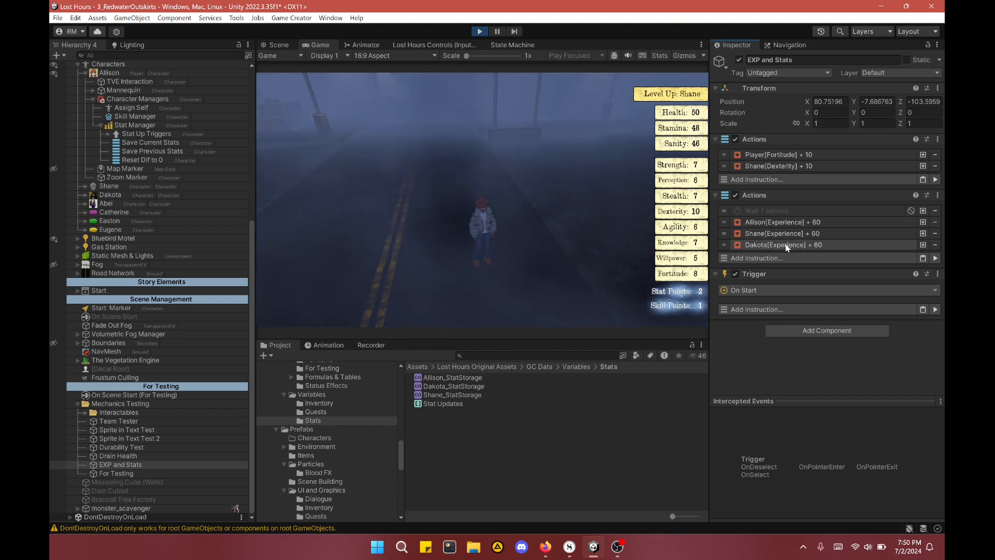
Step: Use the Team Tester object to add Shane and Dakota to the team, and show the party in the codex overview
{"action": "key", "text": "Tab"}
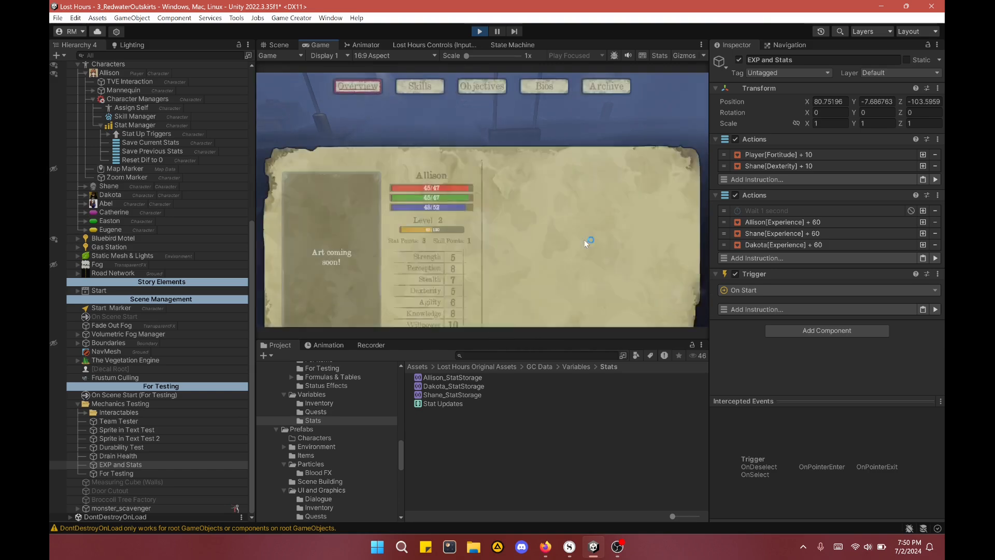
{"action": "left_click", "coordinate": [479, 321]}
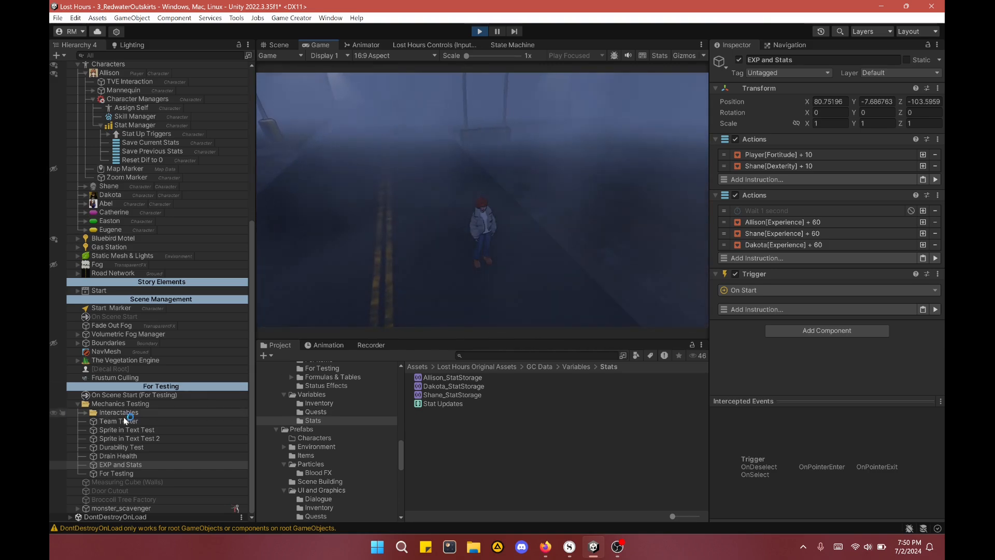
{"action": "left_click", "coordinate": [155, 421]}
{"action": "left_click", "coordinate": [736, 296]}
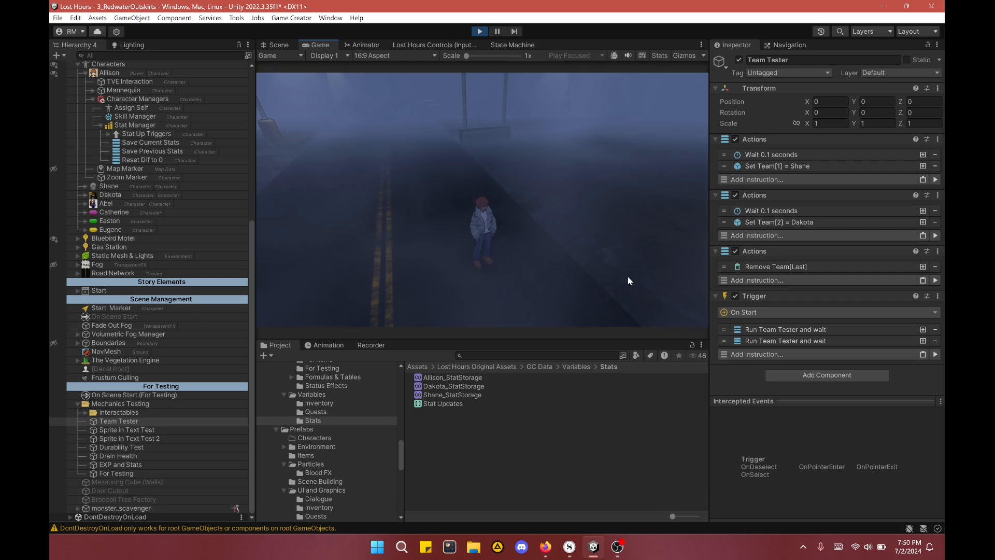
{"action": "key", "text": "Tab"}
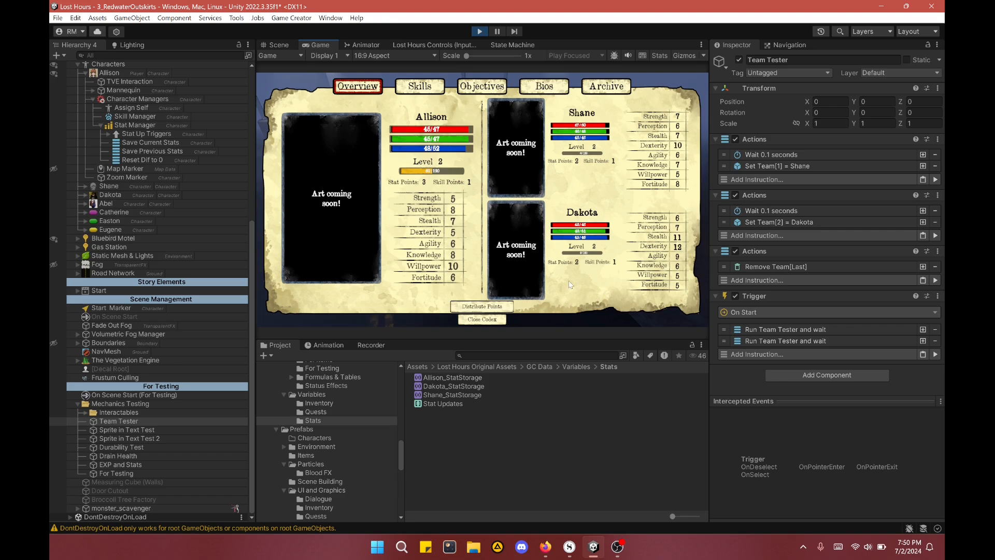
Step: Try distributing Allison's stat points between Perception and Stealth in the codex, and cancel the distribution
{"action": "left_click", "coordinate": [483, 306]}
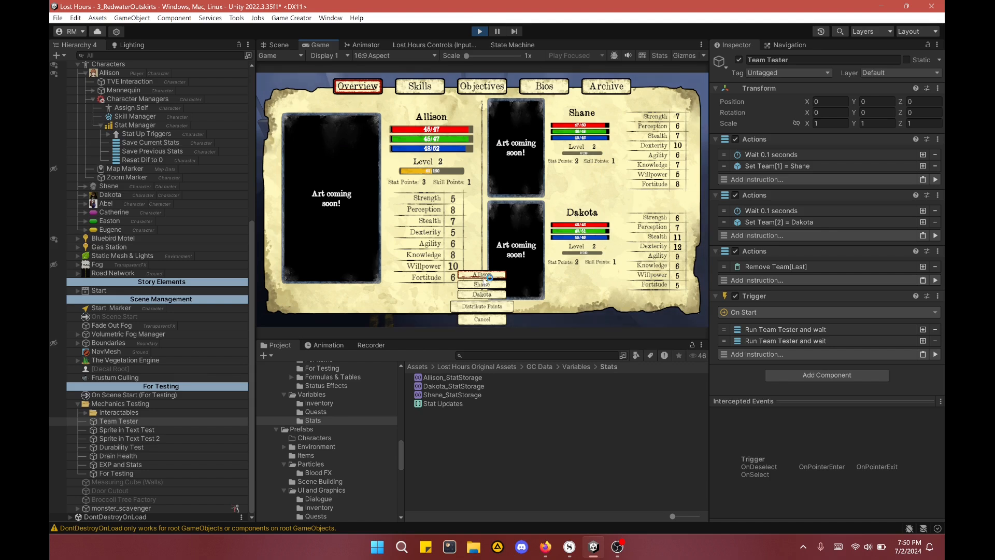
{"action": "left_click", "coordinate": [485, 276]}
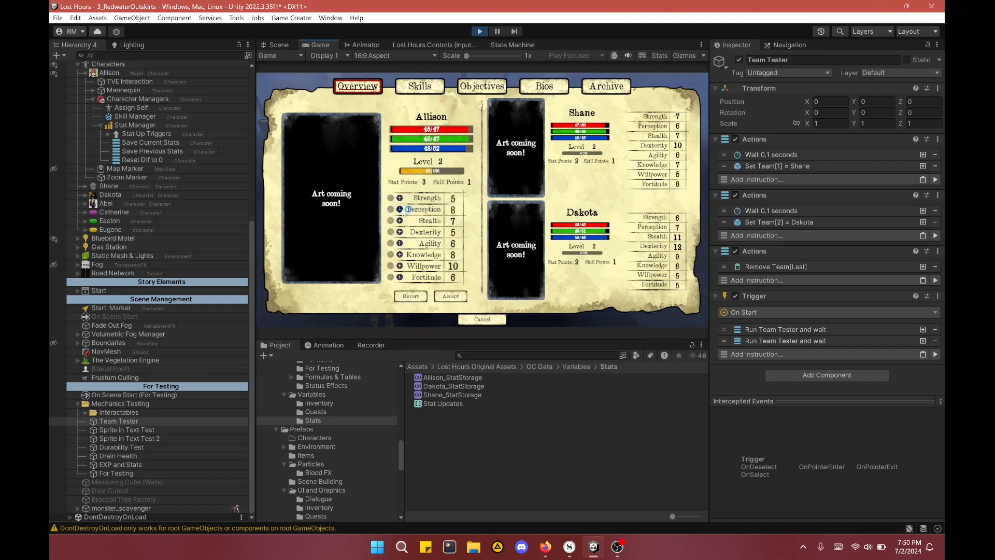
{"action": "left_click", "coordinate": [399, 209]}
{"action": "left_click", "coordinate": [400, 209]}
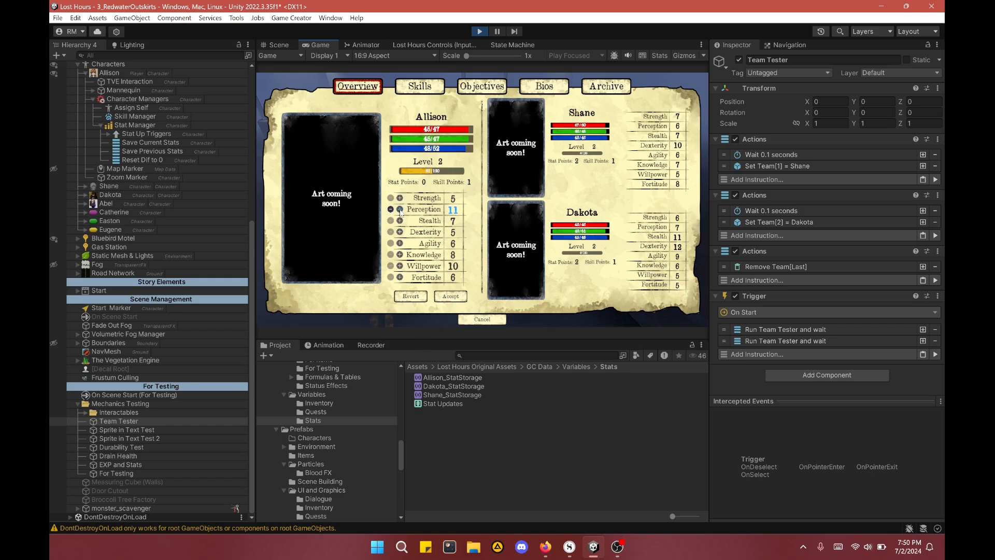
{"action": "left_click", "coordinate": [390, 209]}
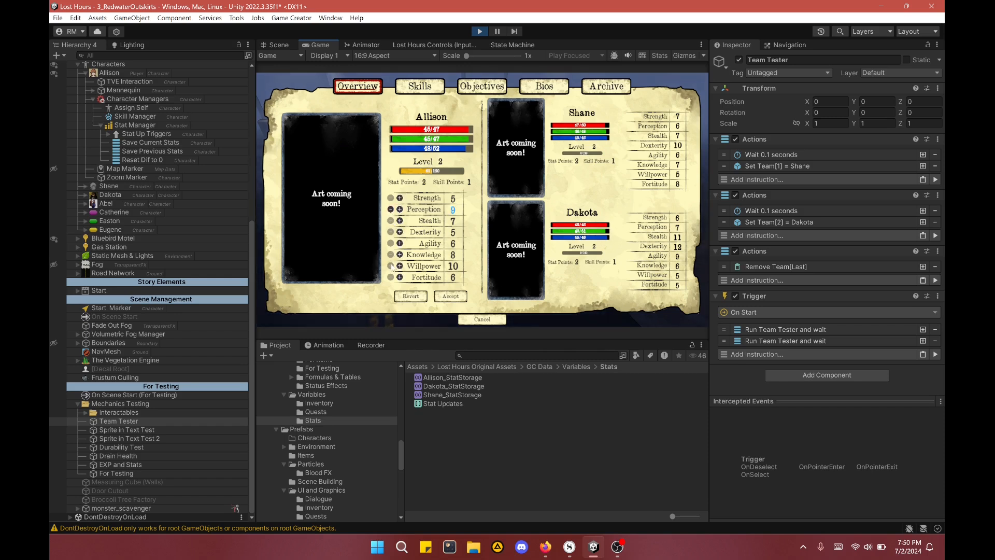
{"action": "left_click", "coordinate": [390, 209]}
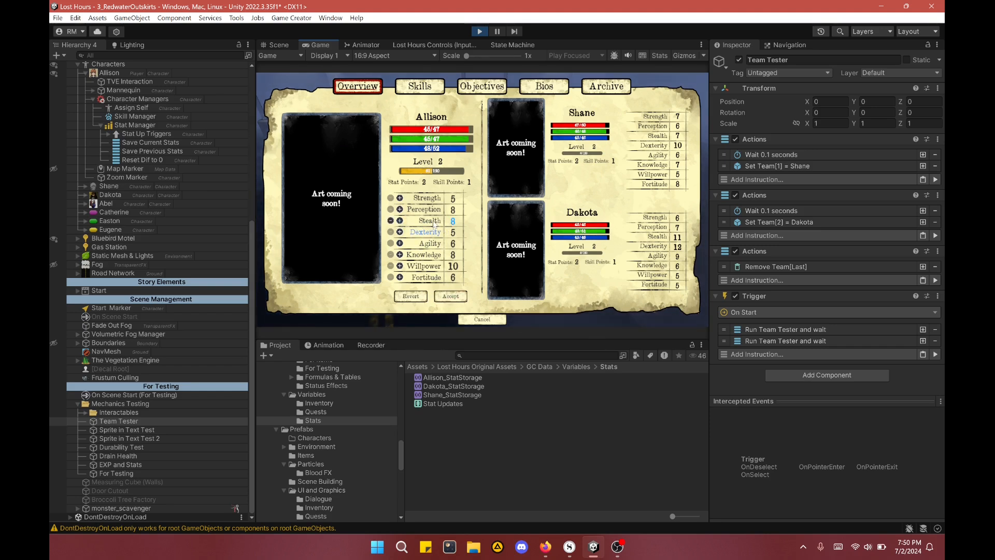
{"action": "left_click", "coordinate": [400, 221]}
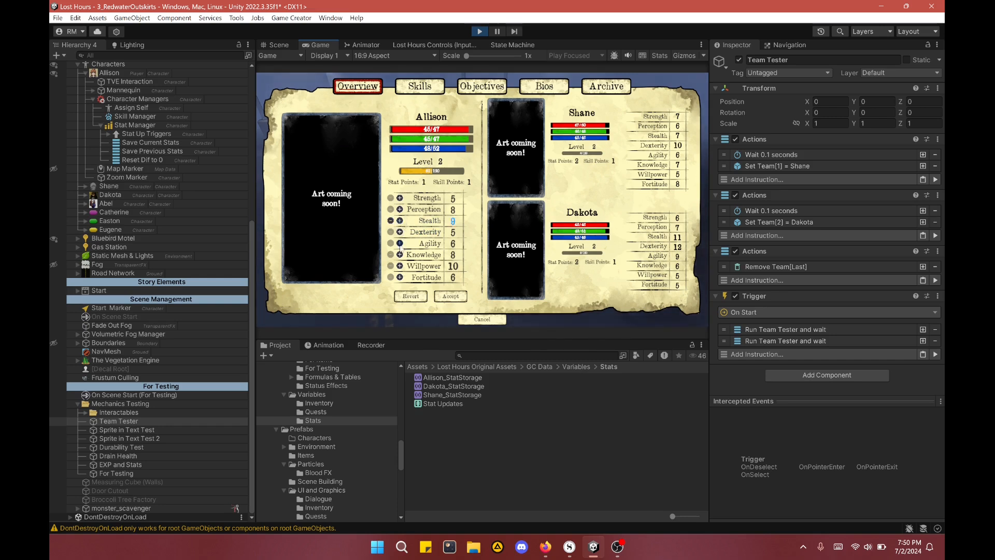
{"action": "left_click", "coordinate": [400, 243]}
{"action": "left_click", "coordinate": [390, 221]}
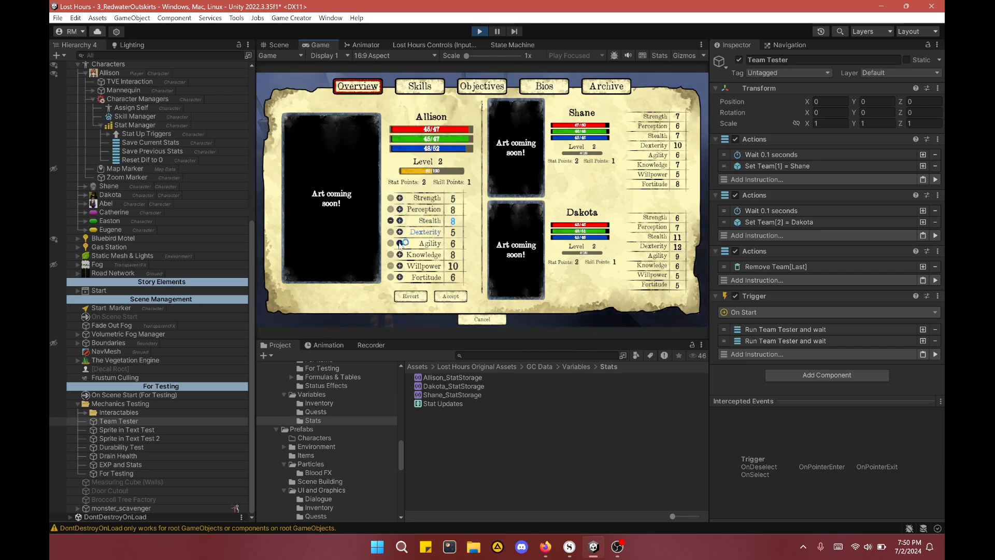
{"action": "left_click", "coordinate": [481, 321]}
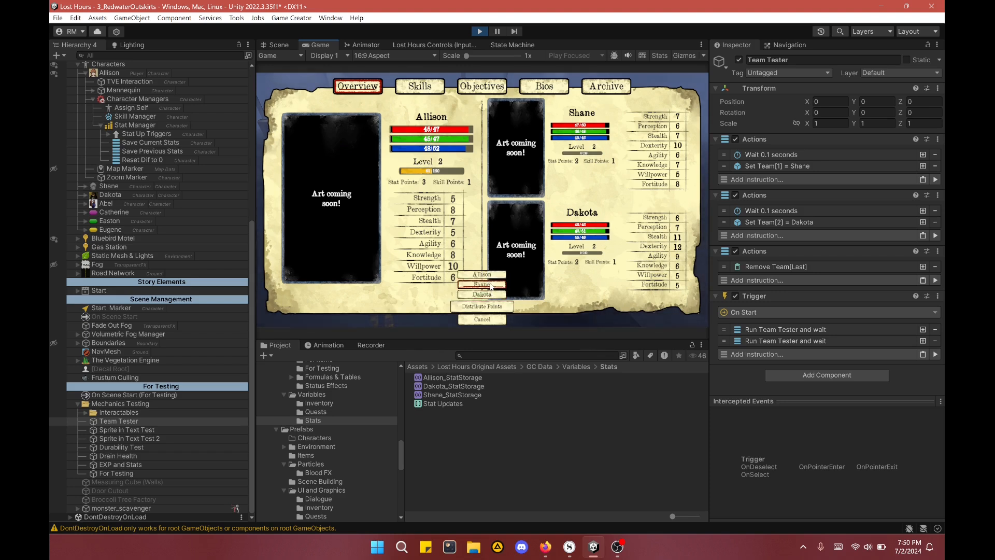
Step: Distribute and accept stat points: raise Shane's Willpower to 7, and Allison's Perception to 9, Stealth to 8 and Dexterity to 6
{"action": "left_click", "coordinate": [482, 284]}
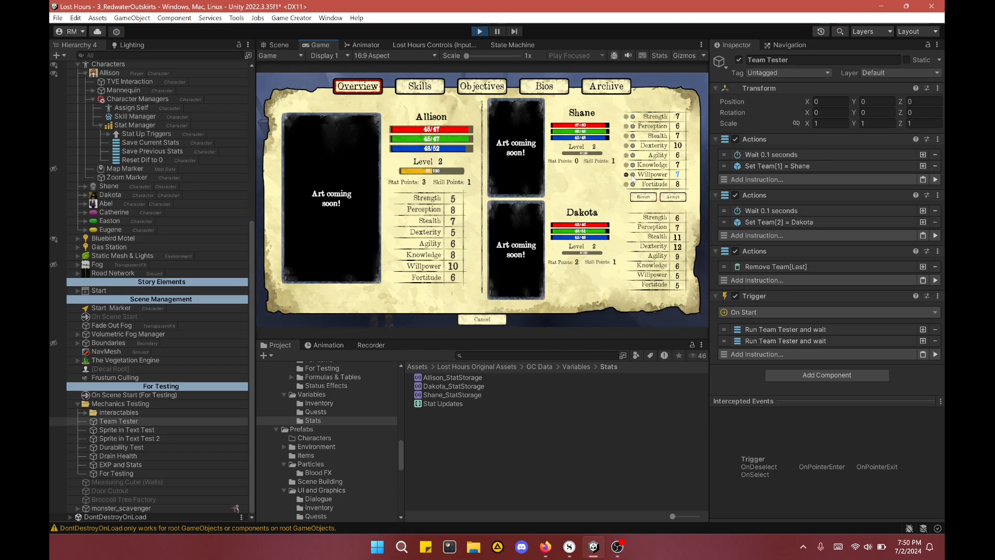
{"action": "left_click", "coordinate": [673, 197]}
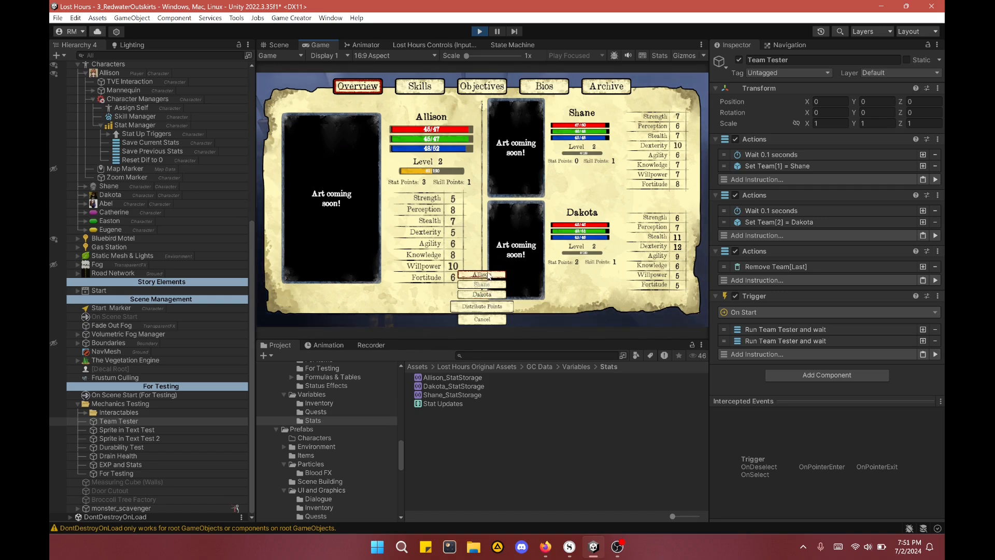
{"action": "left_click", "coordinate": [485, 275]}
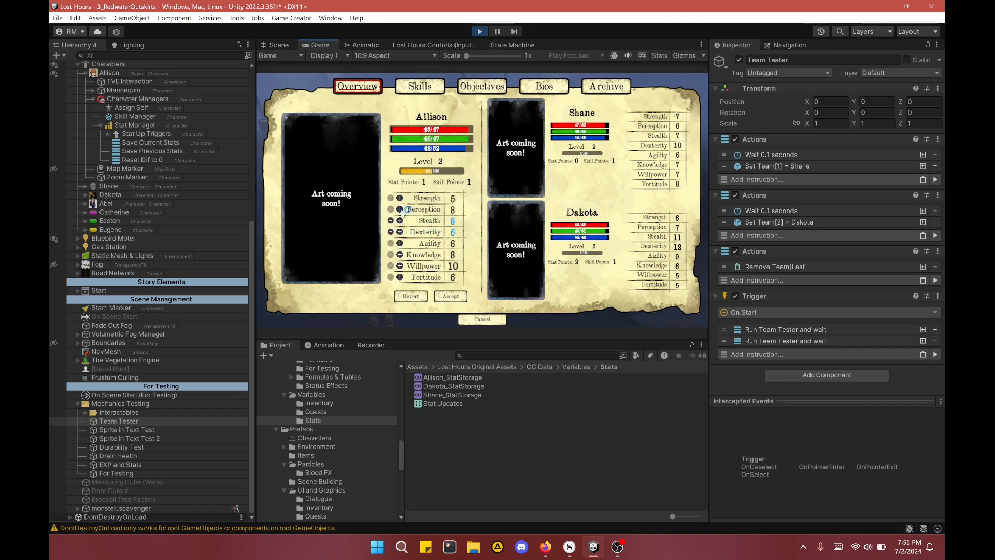
{"action": "left_click", "coordinate": [451, 297]}
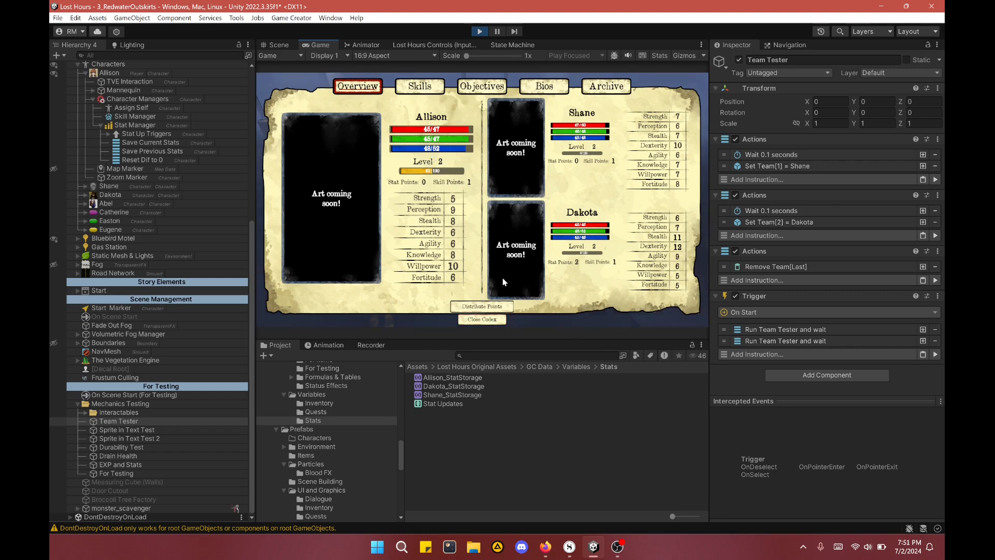
Step: Open Dakota's stat point distribution, cancel it without spending points, and close the codex
{"action": "left_click", "coordinate": [493, 306]}
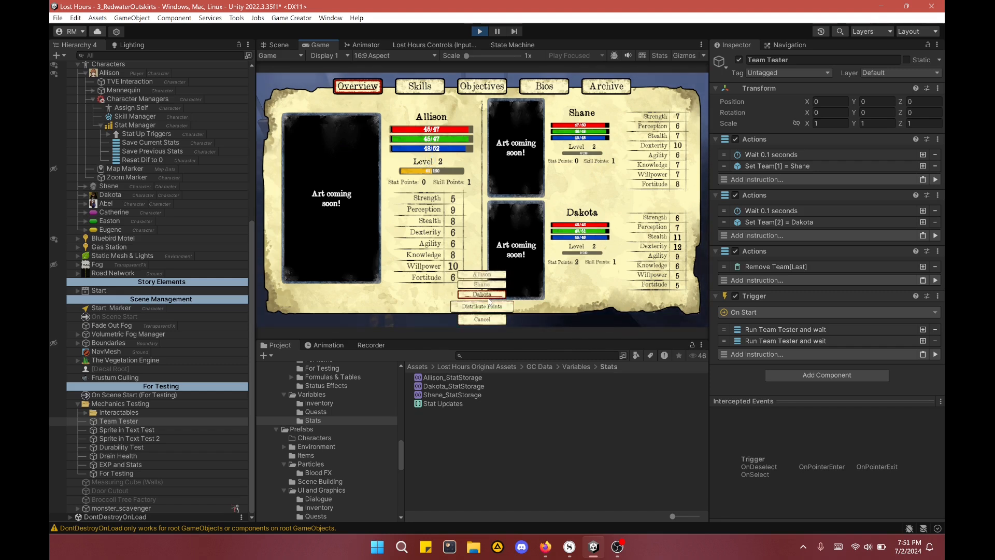
{"action": "left_click", "coordinate": [489, 298]}
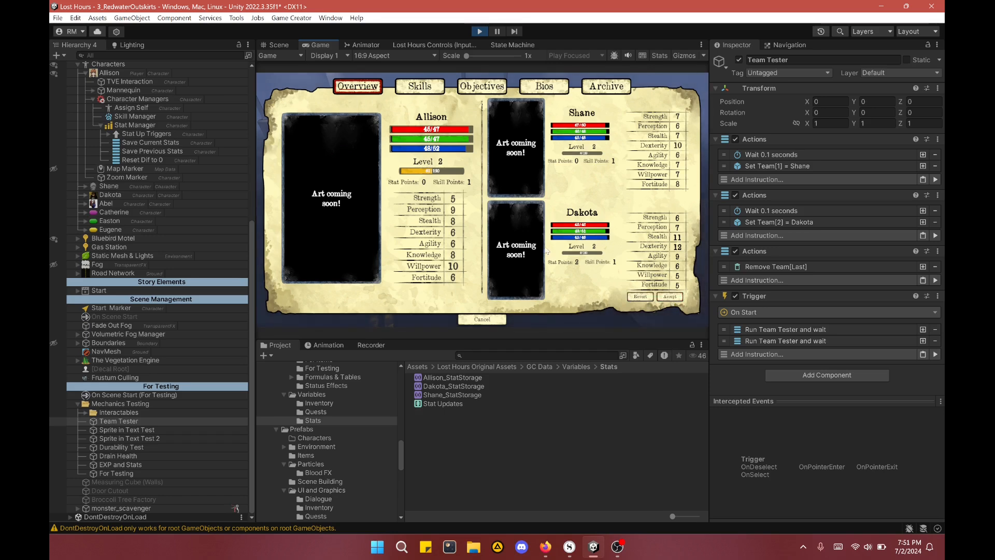
{"action": "left_click", "coordinate": [470, 319]}
{"action": "left_click", "coordinate": [483, 320]}
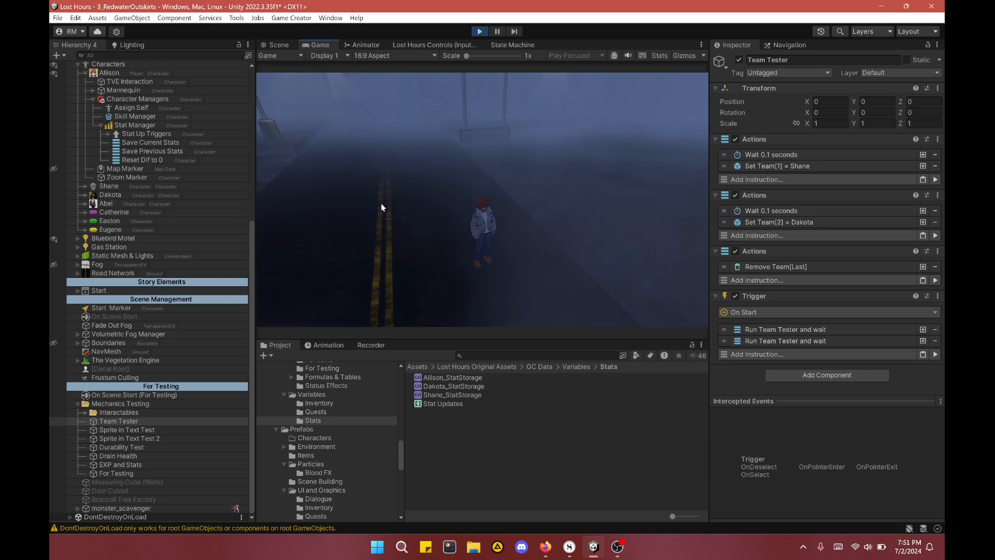
{"action": "key", "text": "s"}
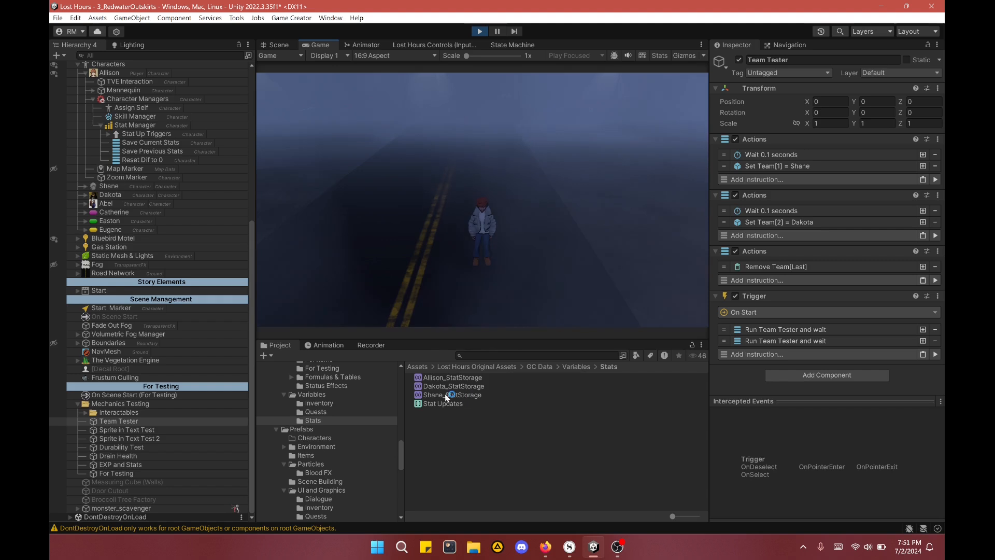
Step: Examine the Dexterity_Aptitude, Dexterity_CP and Dexterity_EV stat assets in the GC Data Stats folder
{"action": "scroll", "coordinate": [332, 446], "scroll_direction": "down", "scroll_amount": 3}
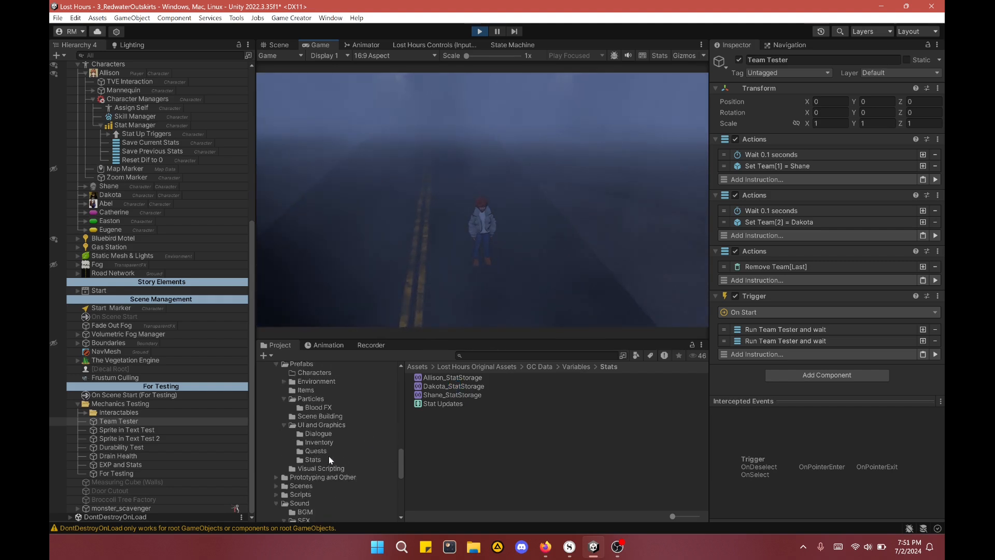
{"action": "left_click", "coordinate": [313, 459]}
{"action": "scroll", "coordinate": [324, 454], "scroll_direction": "down", "scroll_amount": 1}
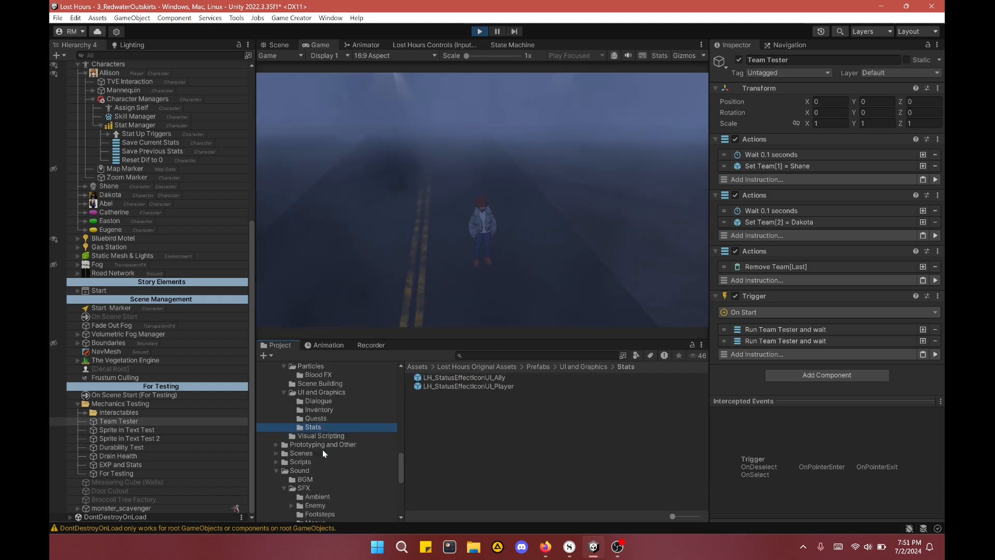
{"action": "scroll", "coordinate": [316, 458], "scroll_direction": "up", "scroll_amount": 5}
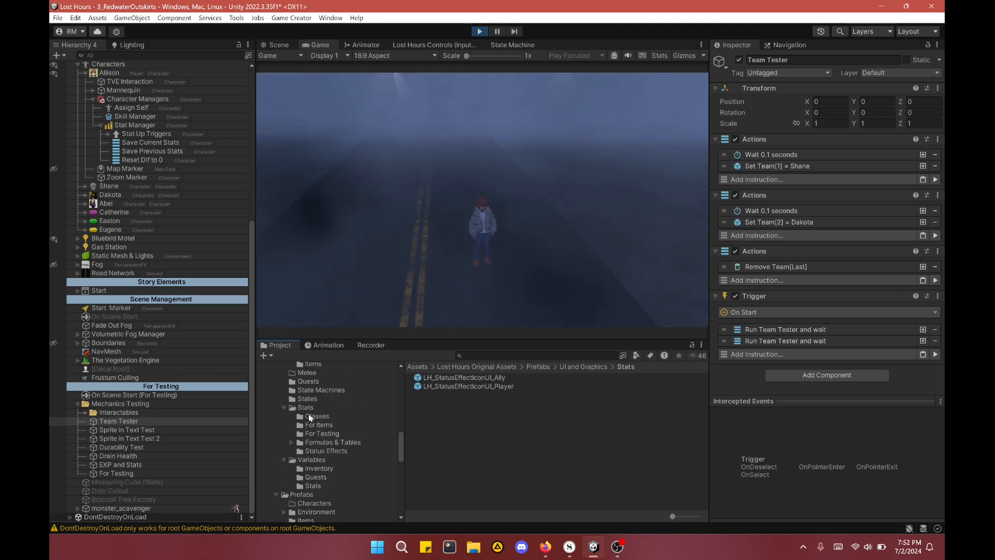
{"action": "left_click", "coordinate": [309, 407]}
{"action": "scroll", "coordinate": [486, 422], "scroll_direction": "down", "scroll_amount": 1}
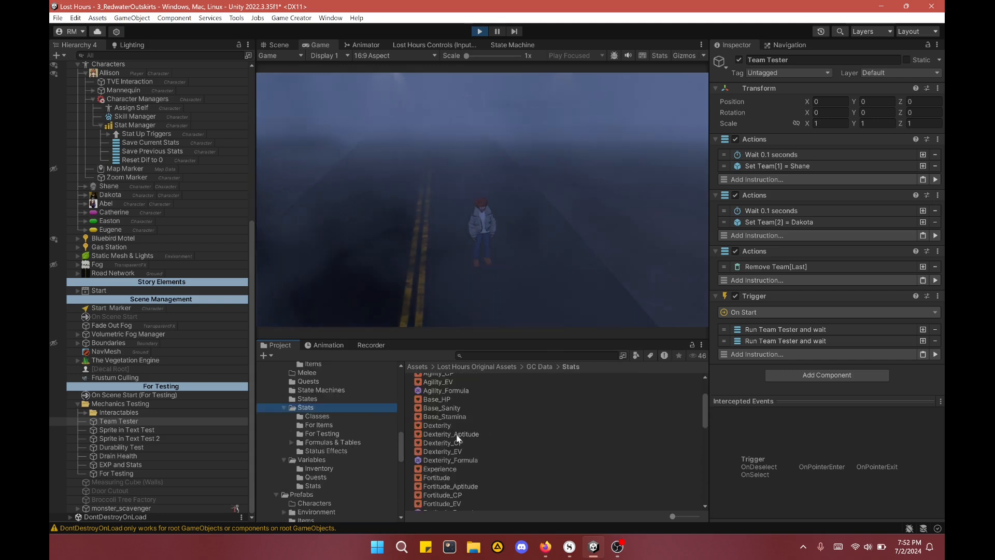
{"action": "left_click", "coordinate": [458, 432]}
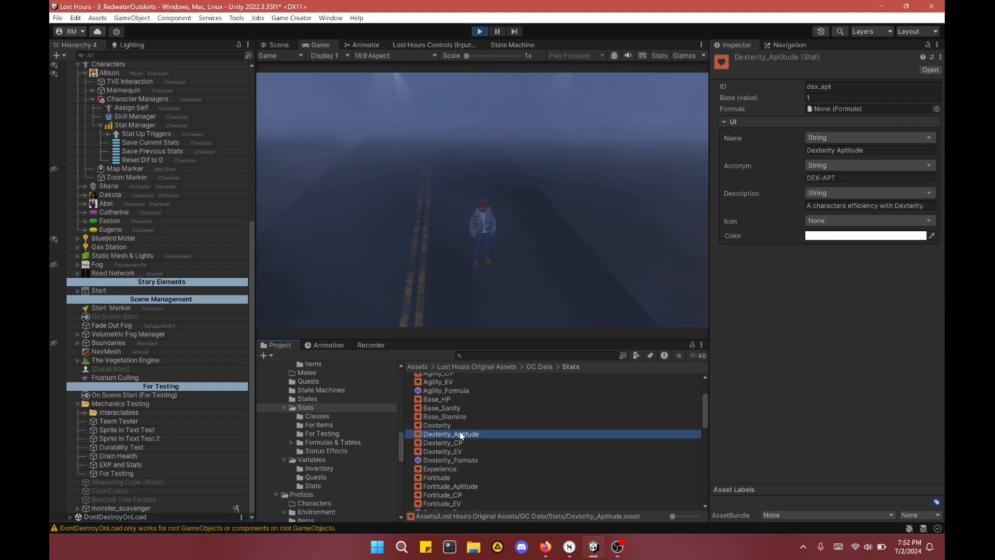
{"action": "left_click", "coordinate": [463, 444]}
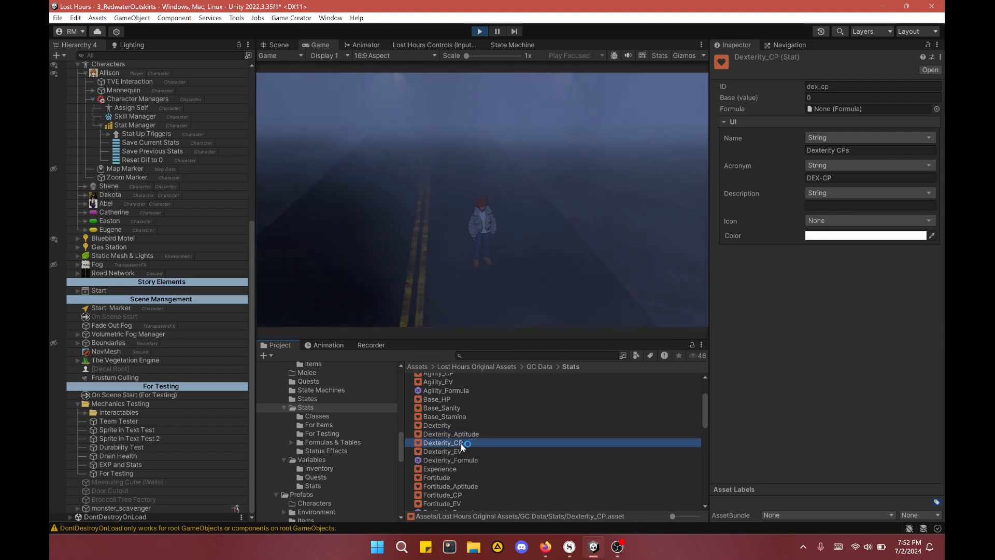
{"action": "key", "text": "Up"}
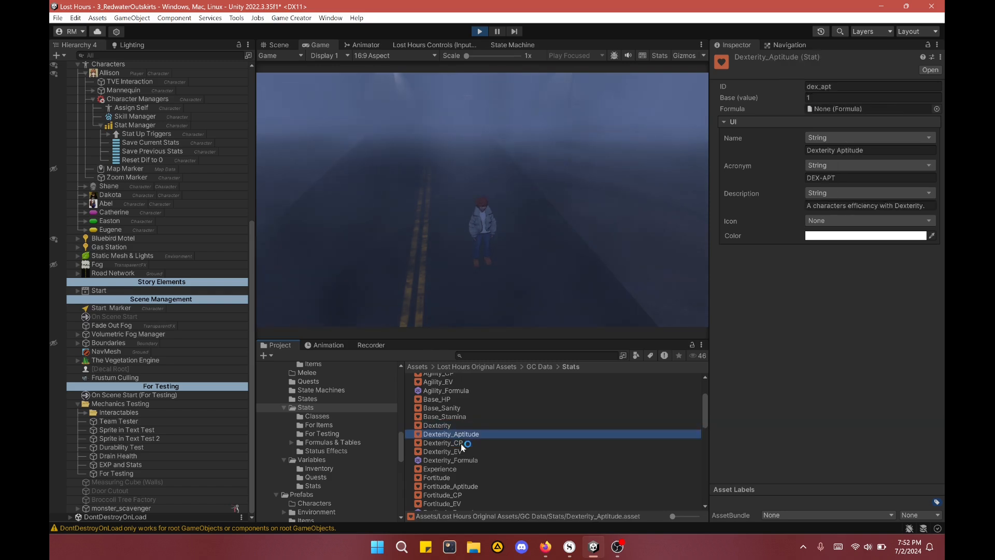
{"action": "key", "text": "Down"}
{"action": "key", "text": "Down"}
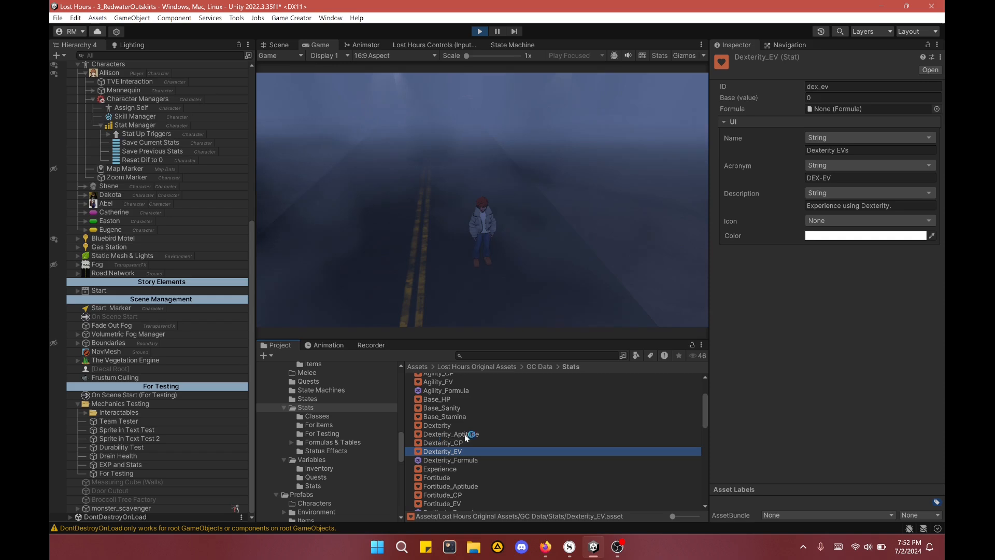
{"action": "key", "text": "Down"}
{"action": "key", "text": "Up"}
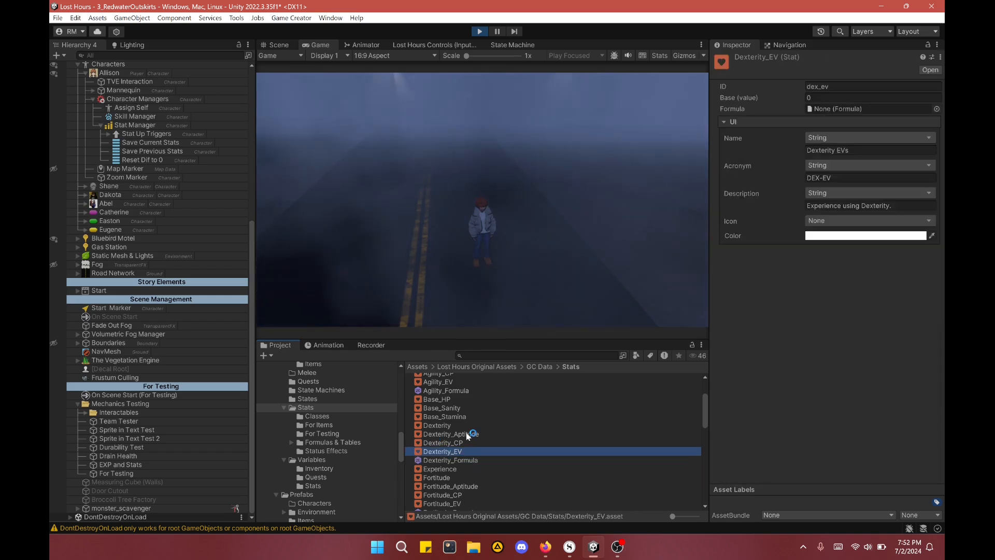
Step: Examine the expression in Dexterity_Formula with the Inspector widened, and review the Dexterity_Aptitude stat it uses
{"action": "left_click", "coordinate": [450, 460]}
{"action": "left_click", "coordinate": [807, 108]}
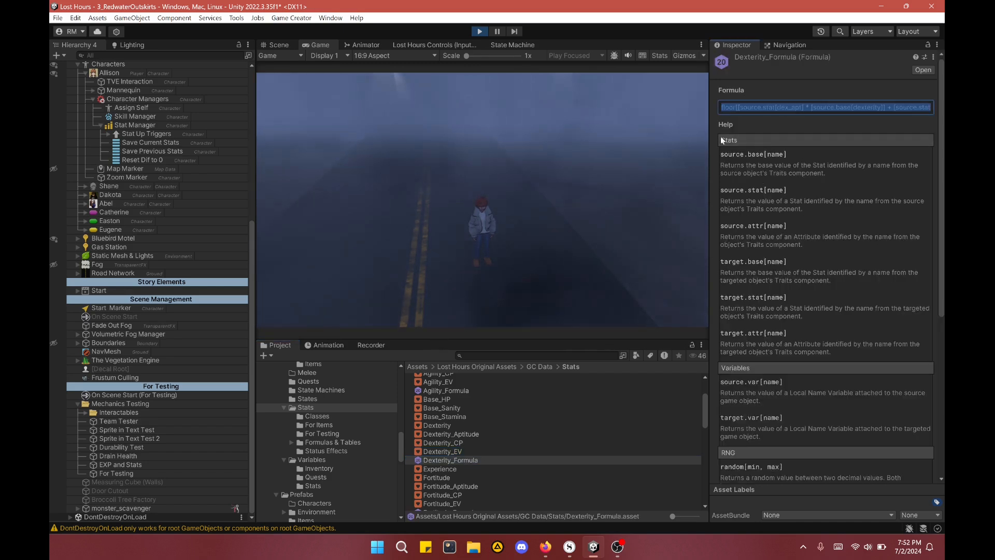
{"action": "mouse_move", "coordinate": [708, 150]}
{"action": "left_mouse_down"}
{"action": "mouse_move", "coordinate": [452, 156]}
{"action": "mouse_move", "coordinate": [706, 165]}
{"action": "mouse_move", "coordinate": [698, 156]}
{"action": "left_mouse_up"}
{"action": "left_click", "coordinate": [742, 107]}
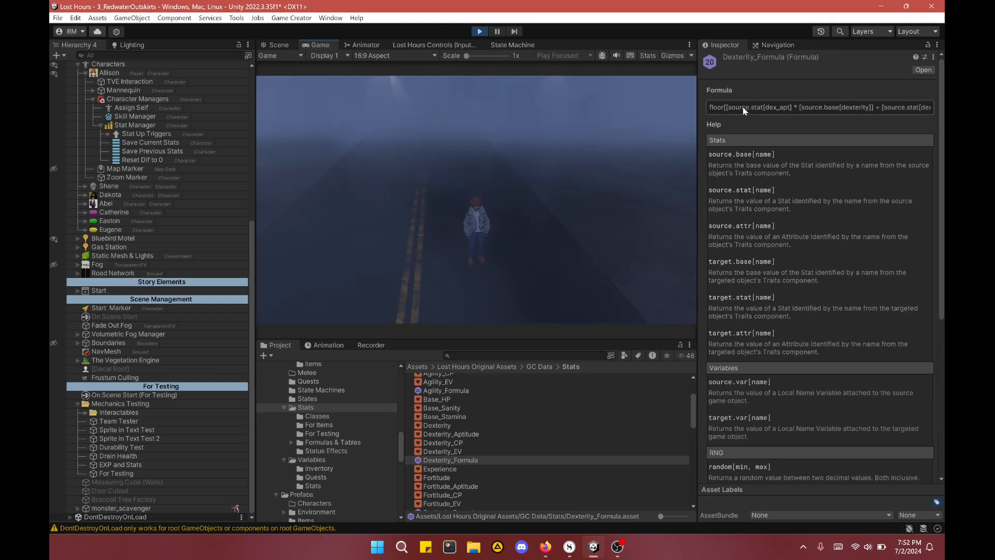
{"action": "key", "text": "Left"}
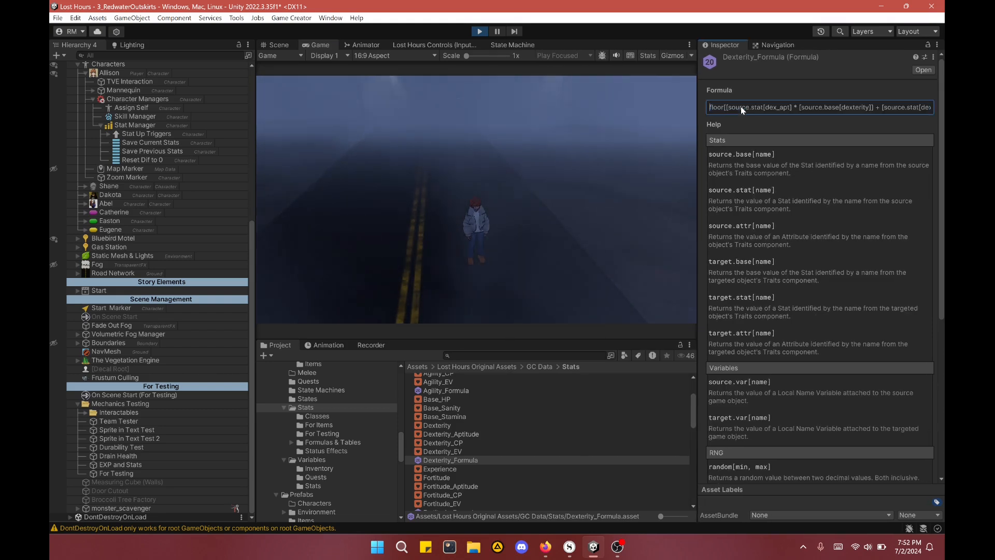
{"action": "left_click", "coordinate": [454, 434]}
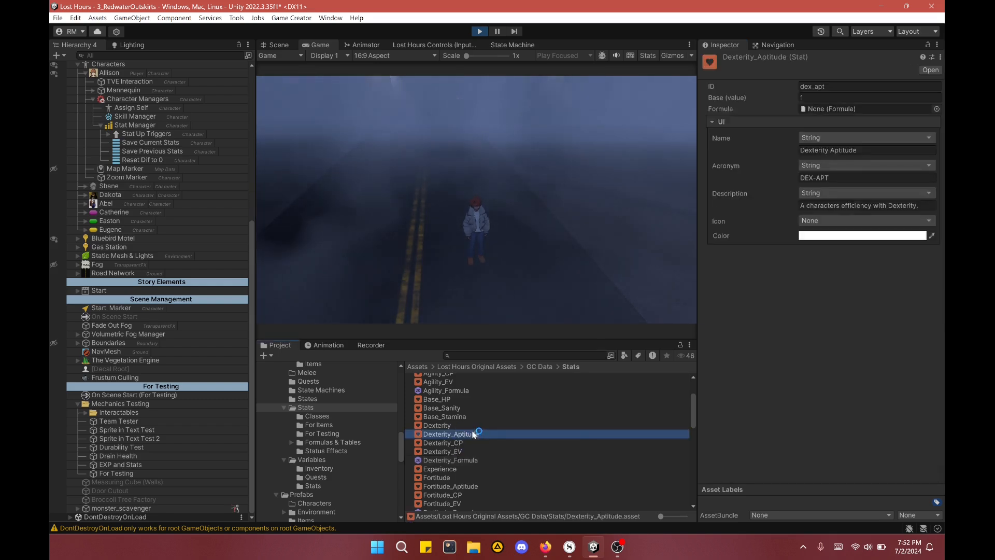
Step: Walk the character forward in the game, reopen the codex to view Dakota's point distribution, and cancel out of it
{"action": "left_click", "coordinate": [487, 213]}
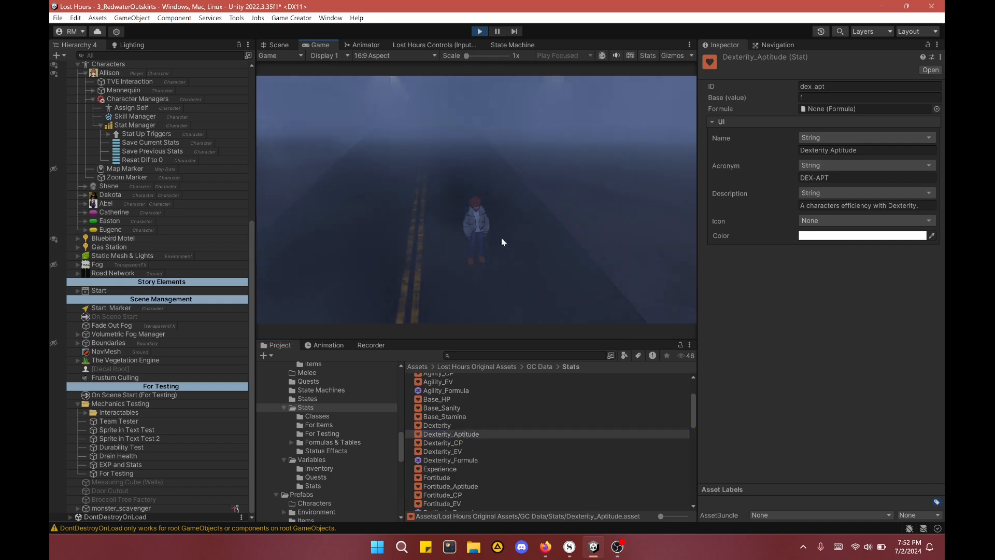
{"action": "key", "text": "w"}
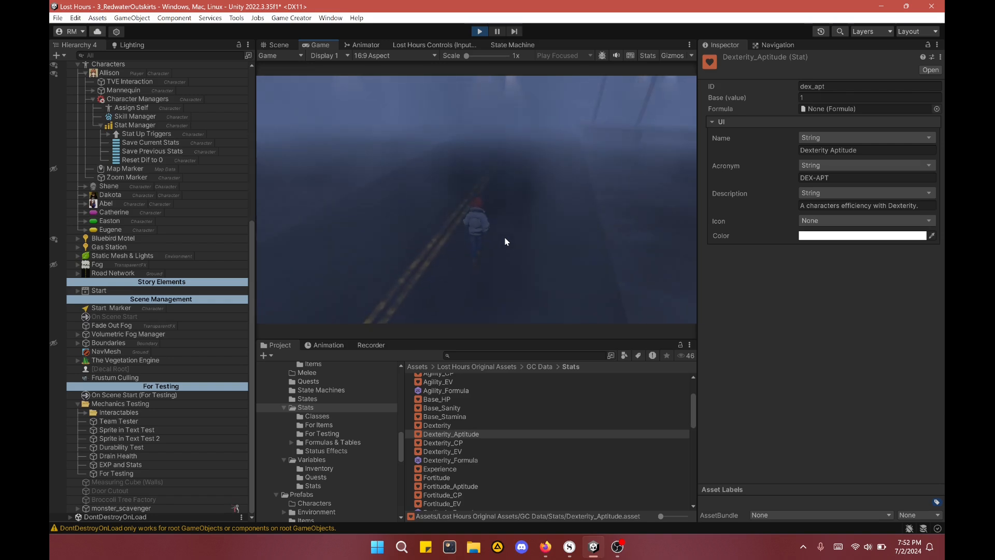
{"action": "key", "text": "Tab"}
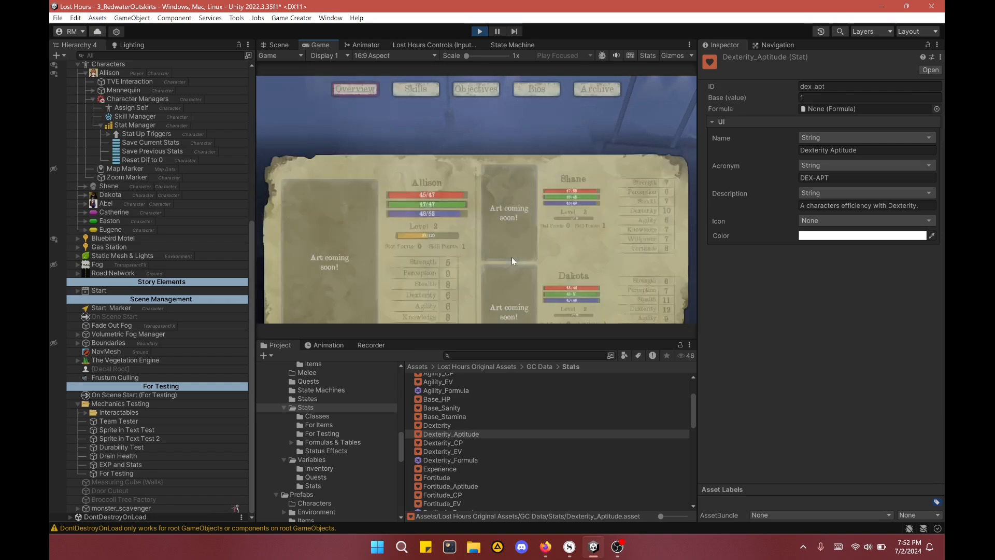
{"action": "left_click", "coordinate": [472, 305]}
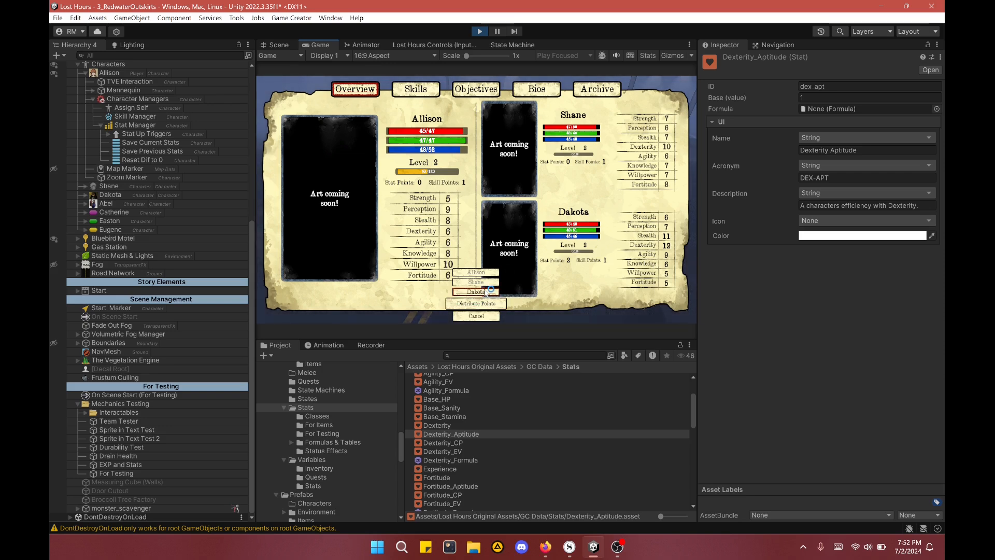
{"action": "left_click", "coordinate": [476, 292]}
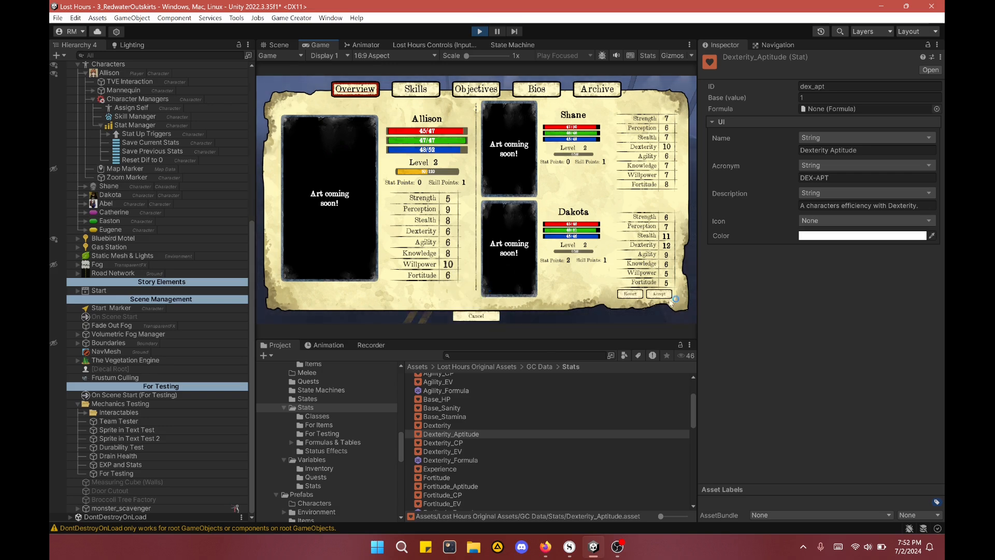
{"action": "left_click", "coordinate": [486, 316]}
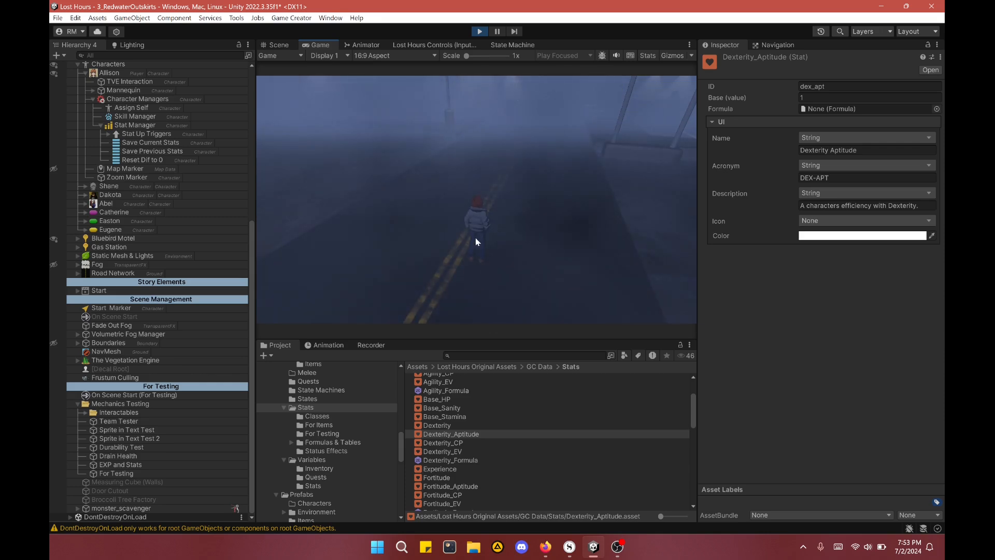
Step: Open the codex, examine the work-in-progress skill trees on the Skills page, and return to the Overview page
{"action": "key", "text": "Tab"}
{"action": "left_click", "coordinate": [422, 92]}
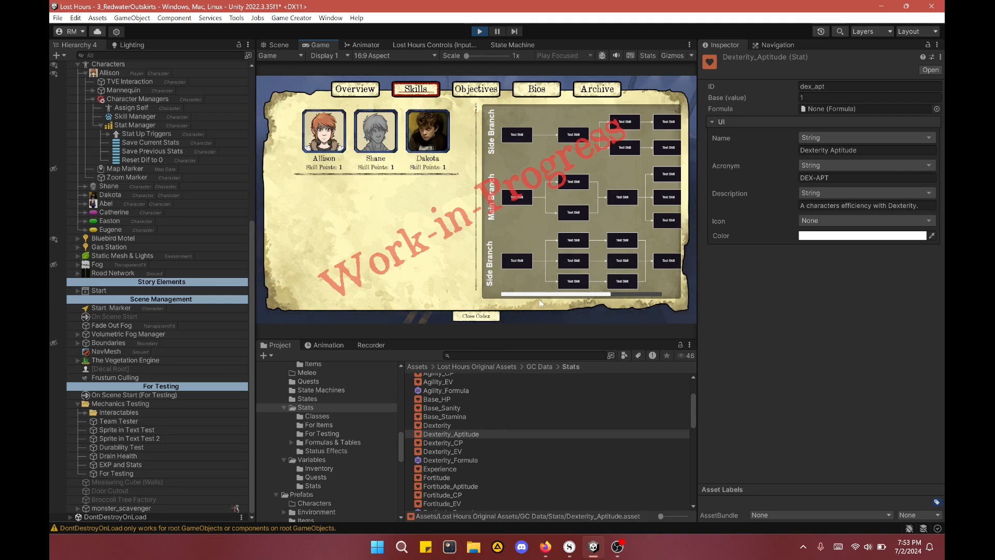
{"action": "mouse_move", "coordinate": [543, 294]}
{"action": "left_mouse_down"}
{"action": "mouse_move", "coordinate": [584, 296]}
{"action": "mouse_move", "coordinate": [536, 294]}
{"action": "left_mouse_up"}
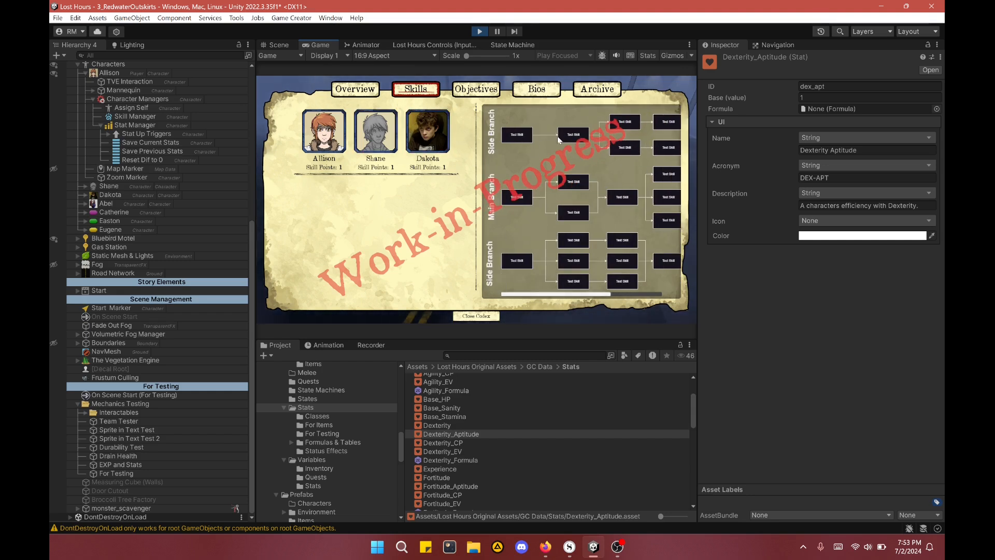
{"action": "mouse_move", "coordinate": [528, 295]}
{"action": "left_mouse_down"}
{"action": "mouse_move", "coordinate": [590, 295]}
{"action": "mouse_move", "coordinate": [520, 295]}
{"action": "left_mouse_up"}
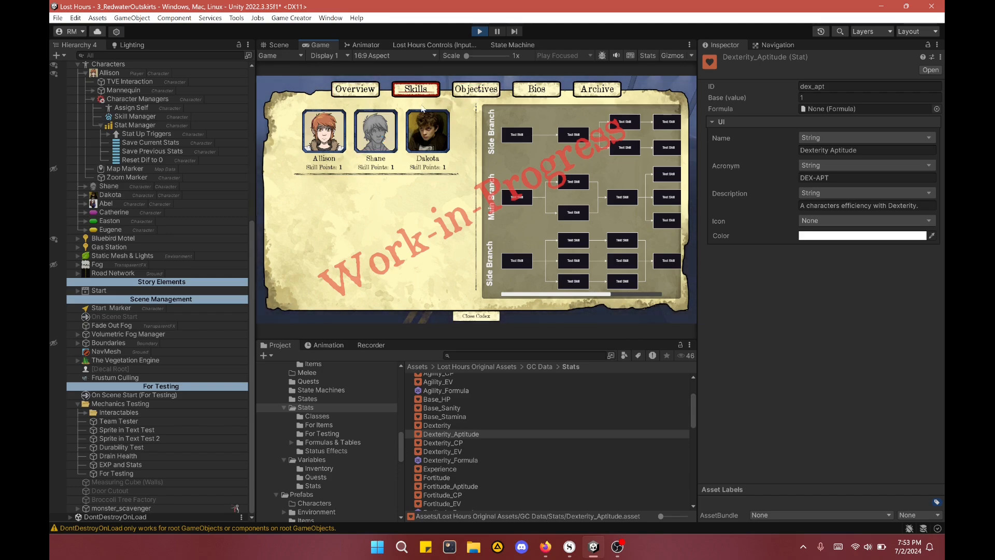
{"action": "left_click", "coordinate": [367, 96]}
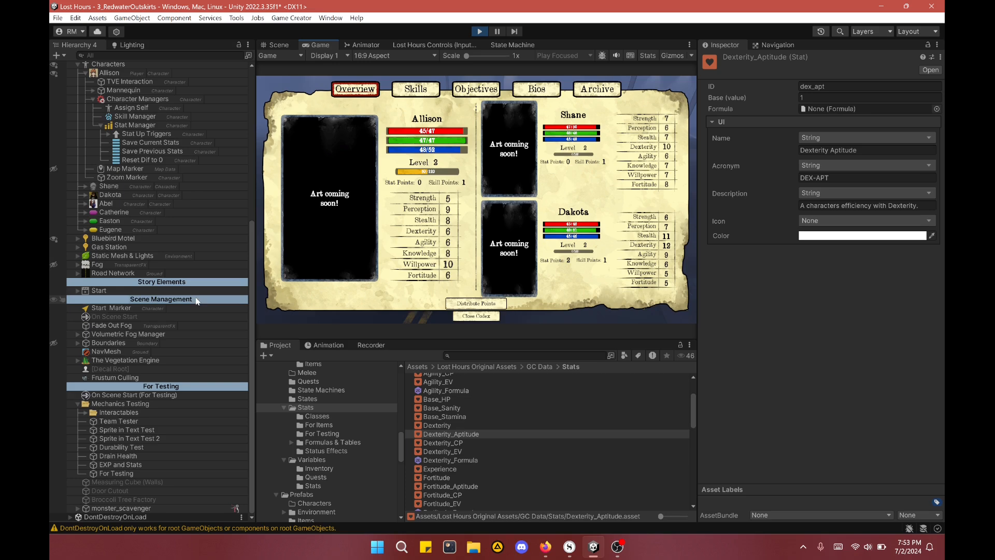
Step: Close the codex and collapse the Objective/Notice Manager in the Hierarchy
{"action": "scroll", "coordinate": [117, 311], "scroll_direction": "up", "scroll_amount": 5}
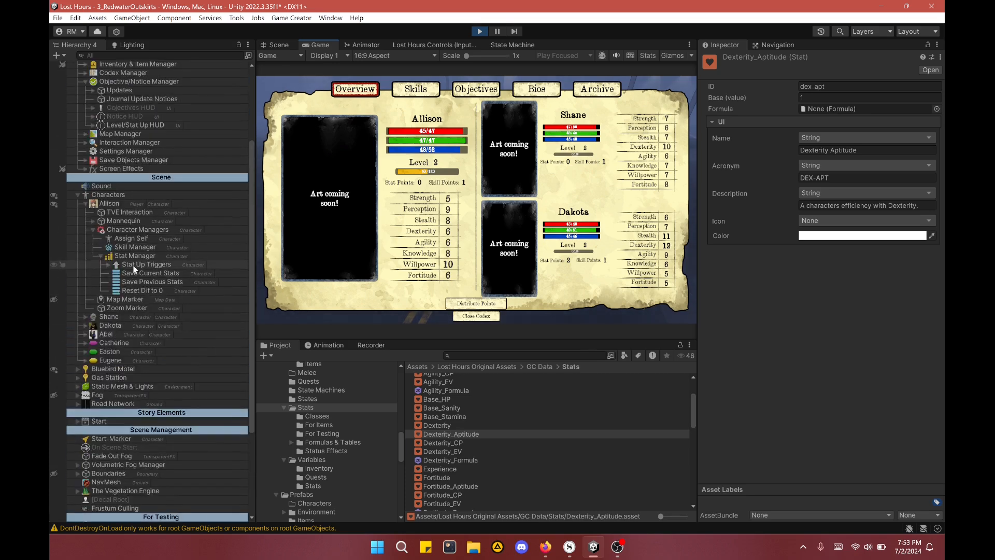
{"action": "scroll", "coordinate": [134, 269], "scroll_direction": "up", "scroll_amount": 3}
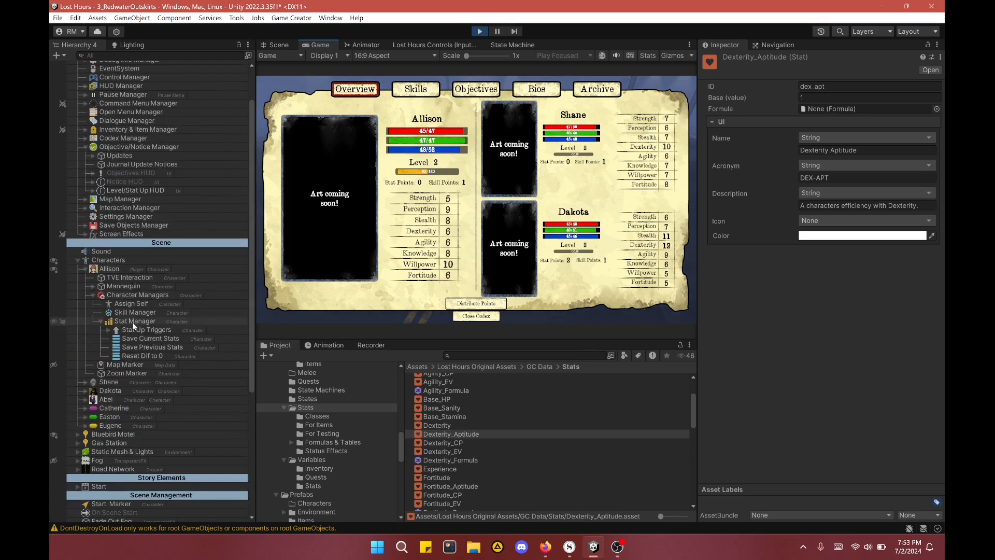
{"action": "scroll", "coordinate": [135, 368], "scroll_direction": "up", "scroll_amount": 2}
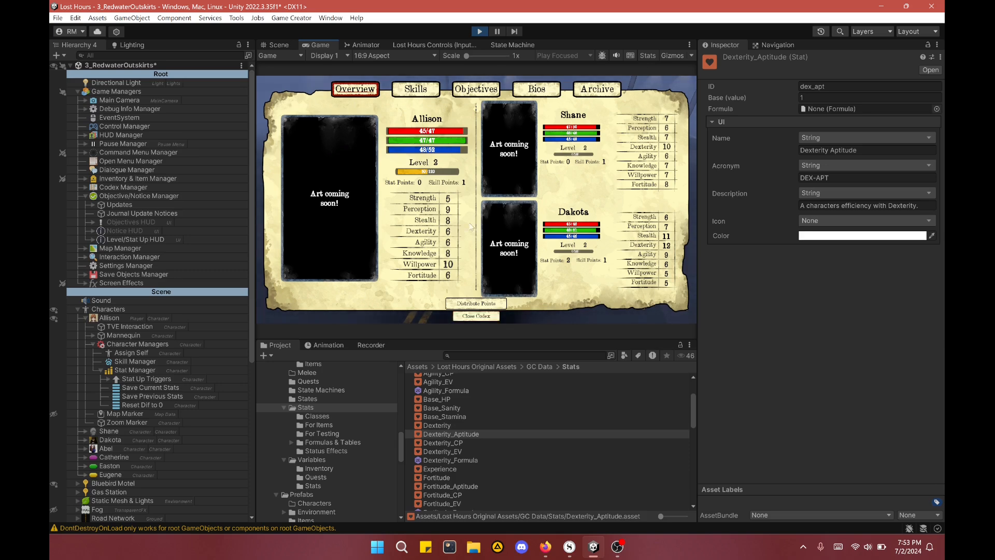
{"action": "left_click", "coordinate": [486, 316]}
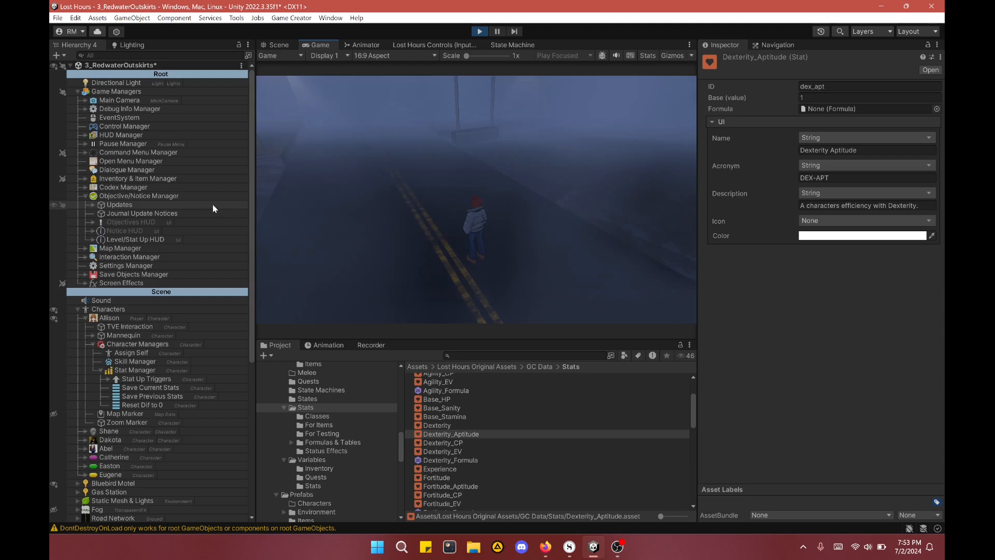
{"action": "left_click", "coordinate": [85, 195]}
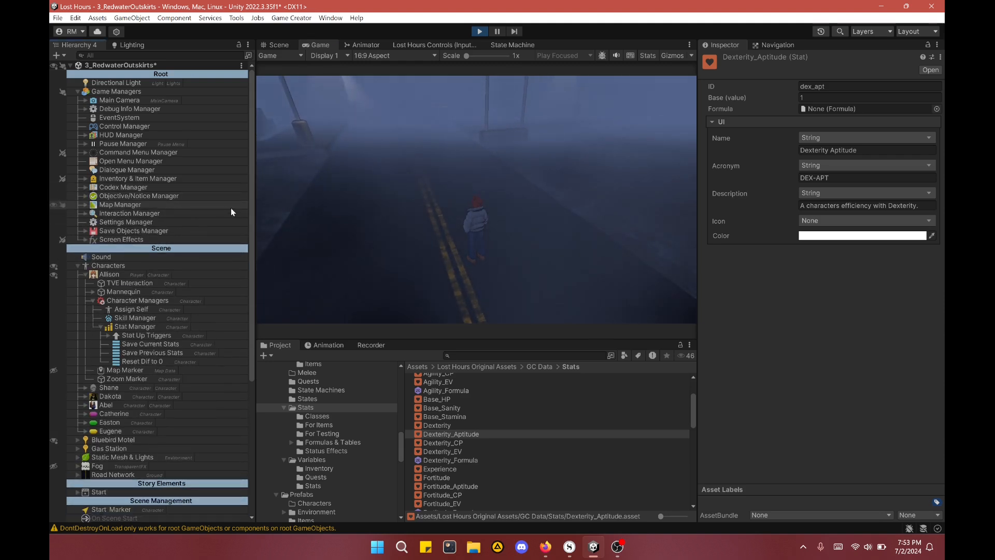
Step: Look through the stat and formula assets in the GC Data Stats folder
{"action": "scroll", "coordinate": [503, 443], "scroll_direction": "down", "scroll_amount": 15}
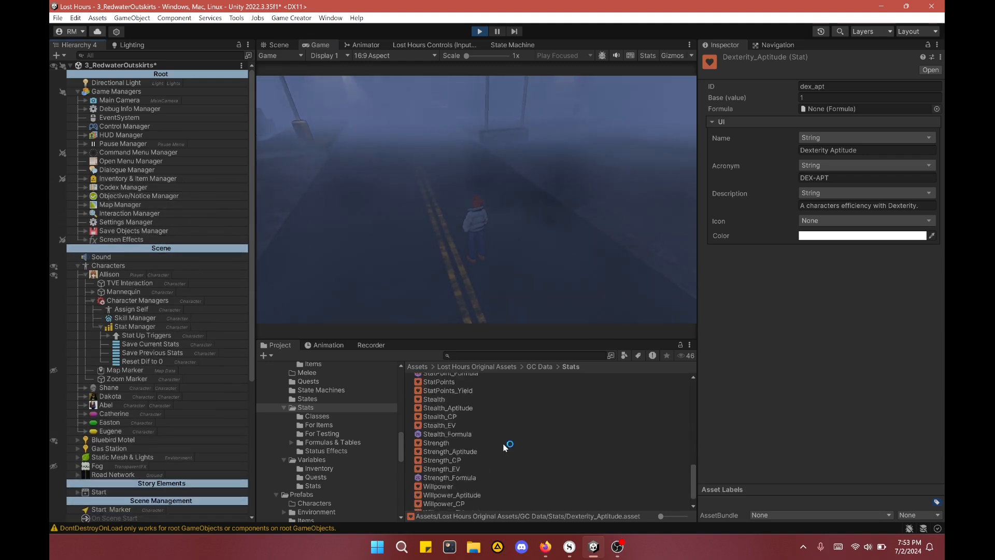
{"action": "scroll", "coordinate": [505, 447], "scroll_direction": "up", "scroll_amount": 8}
{"action": "scroll", "coordinate": [505, 447], "scroll_direction": "up", "scroll_amount": 10}
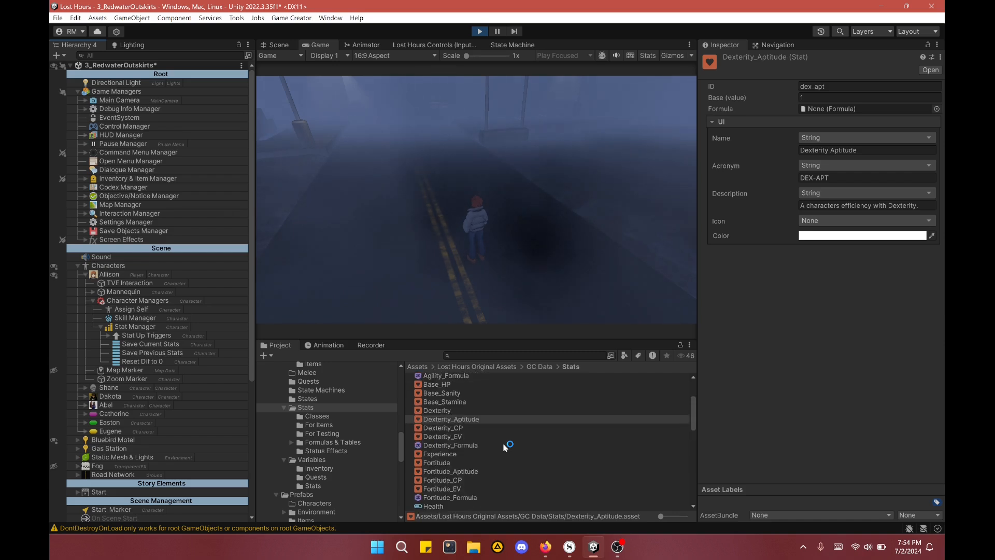
Step: Return to the running game and walk the character backward and forward along the road
{"action": "left_click", "coordinate": [524, 202]}
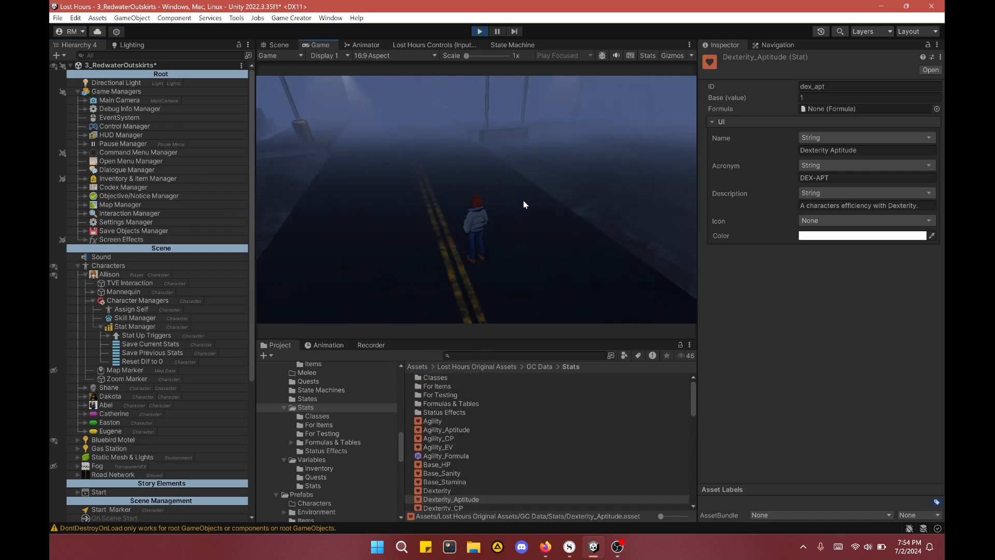
{"action": "key", "text": "s"}
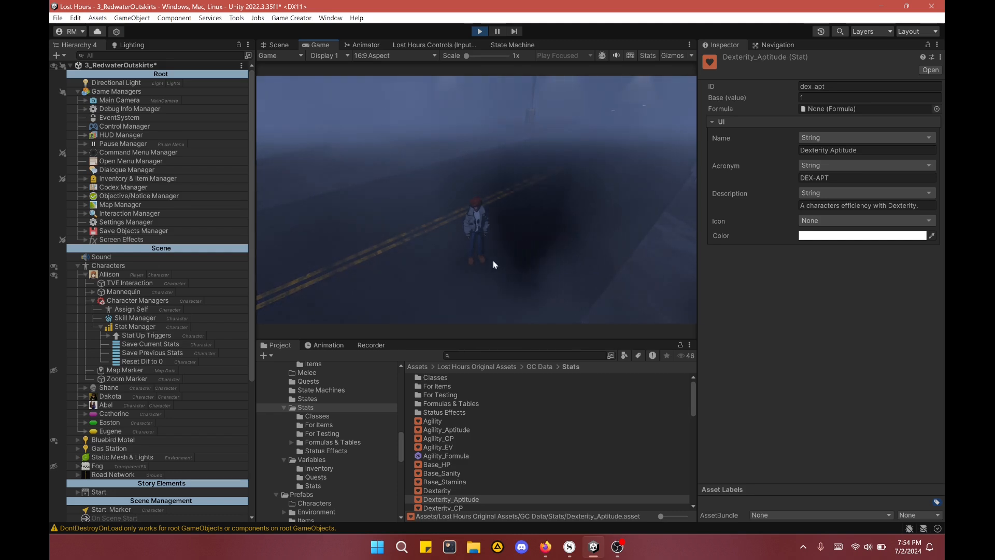
{"action": "key", "text": "s"}
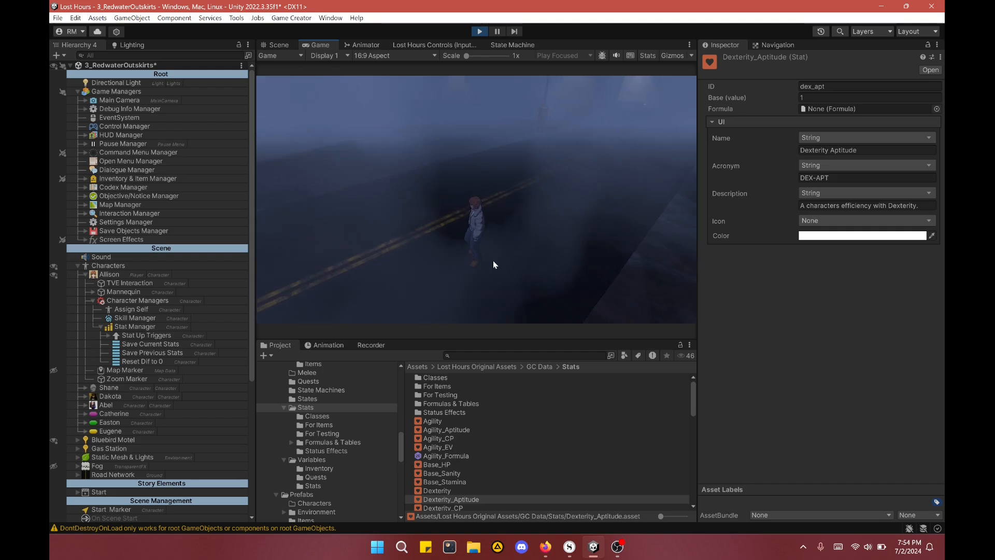
{"action": "key", "text": "w"}
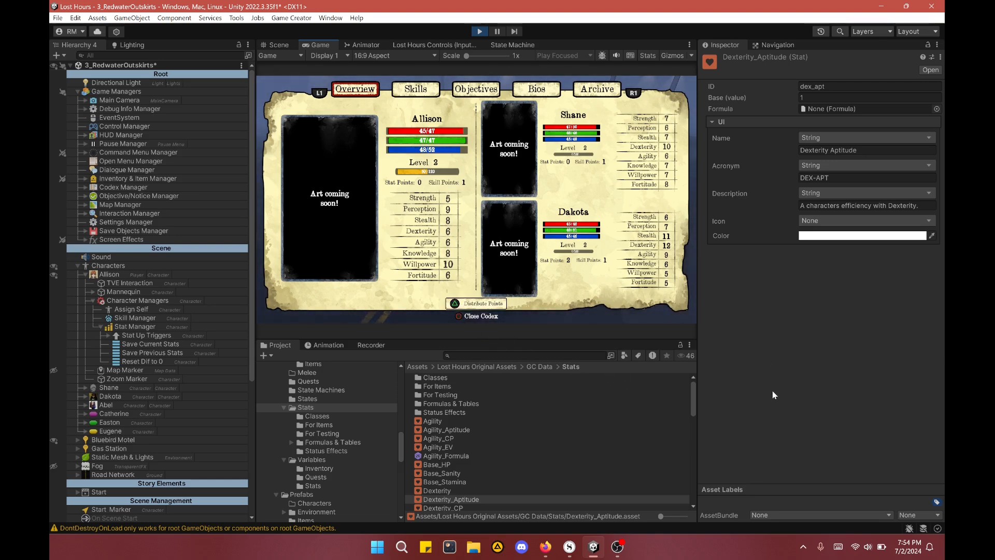
Step: Run the EXP and Stats actions that add 60 experience each to Allison, Shane and Dakota, and return focus to the game
{"action": "scroll", "coordinate": [208, 410], "scroll_direction": "down", "scroll_amount": 10}
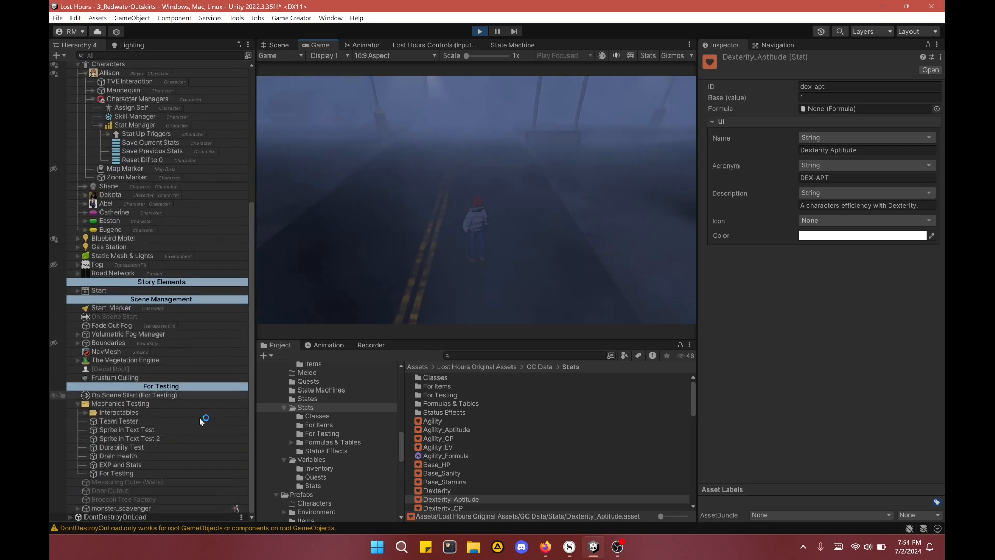
{"action": "left_click", "coordinate": [120, 464]}
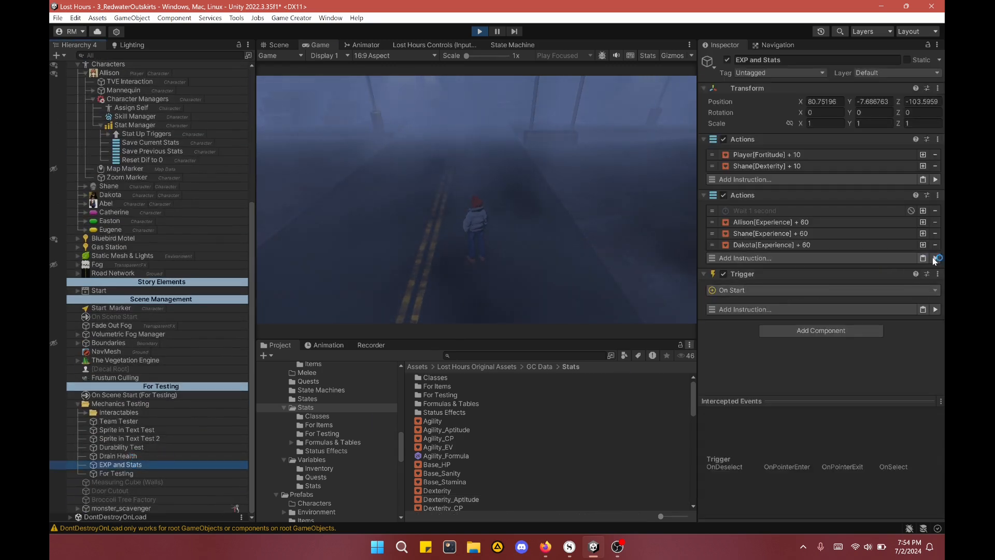
{"action": "left_click", "coordinate": [936, 258]}
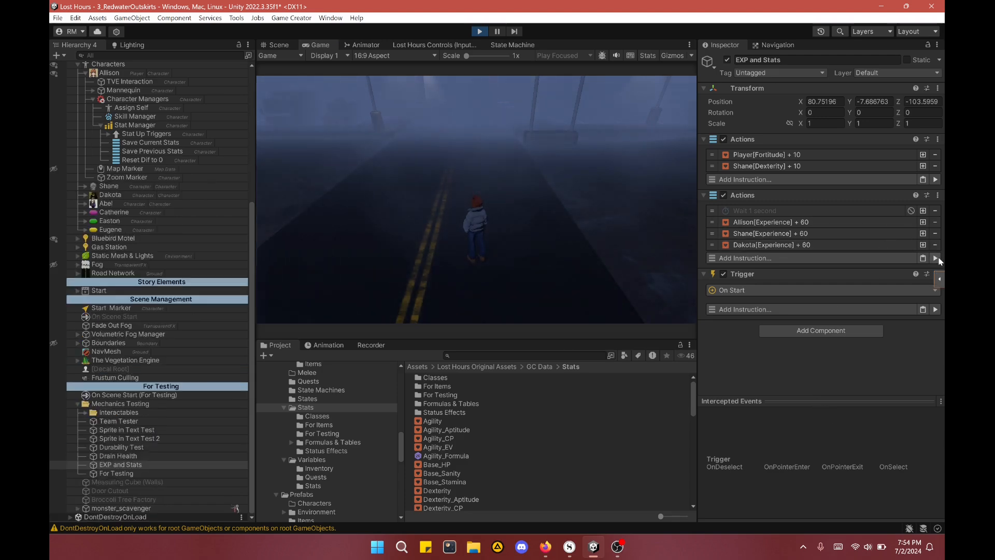
{"action": "left_click", "coordinate": [612, 263]}
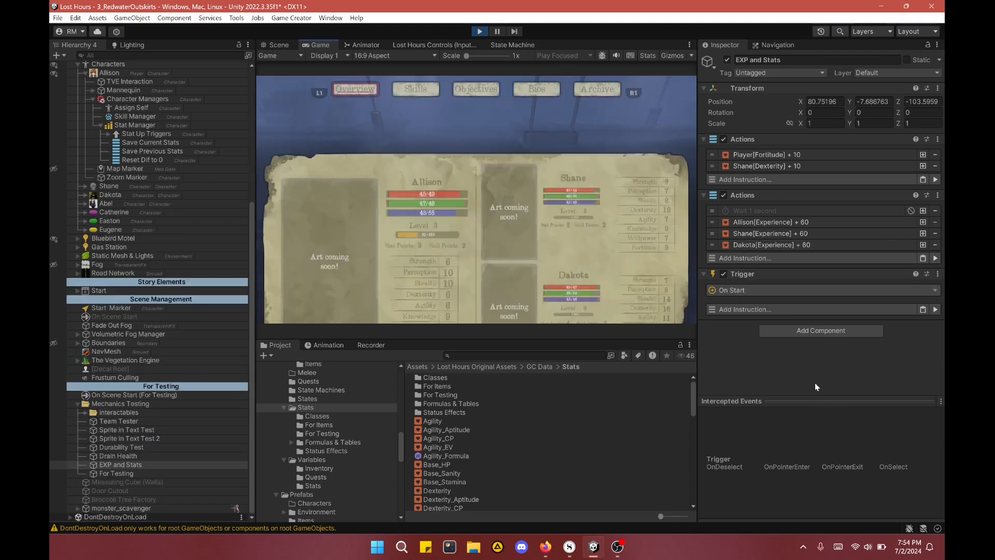